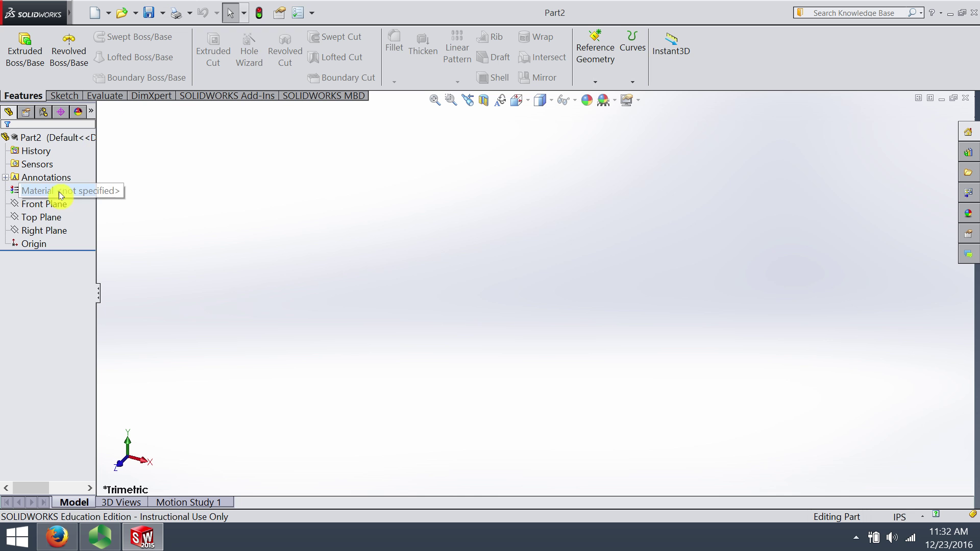
Step: Show the Right Plane and create a parallel reference plane offset about 7.8 in from it in the positive X direction
{"action": "left_click", "coordinate": [46, 220]}
{"action": "left_click", "coordinate": [44, 232]}
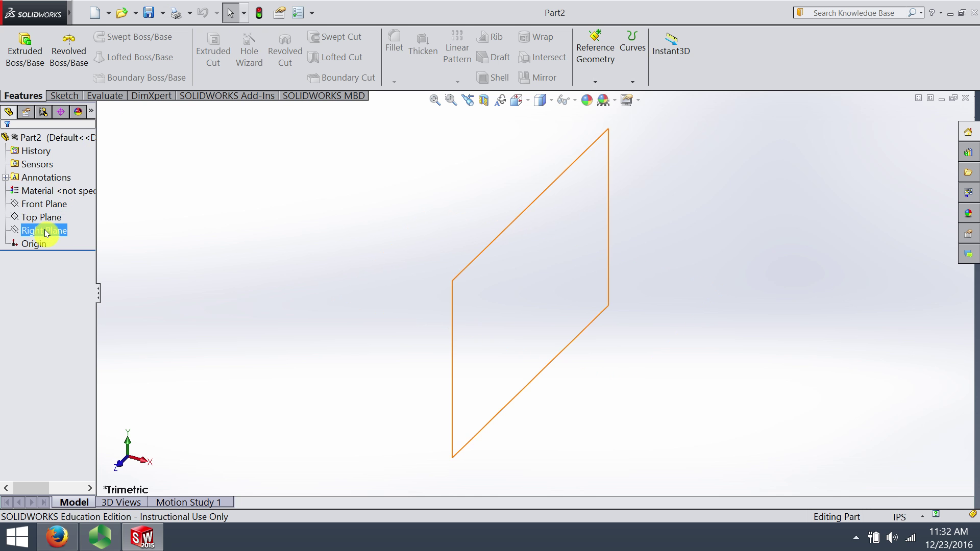
{"action": "right_click", "coordinate": [44, 232]}
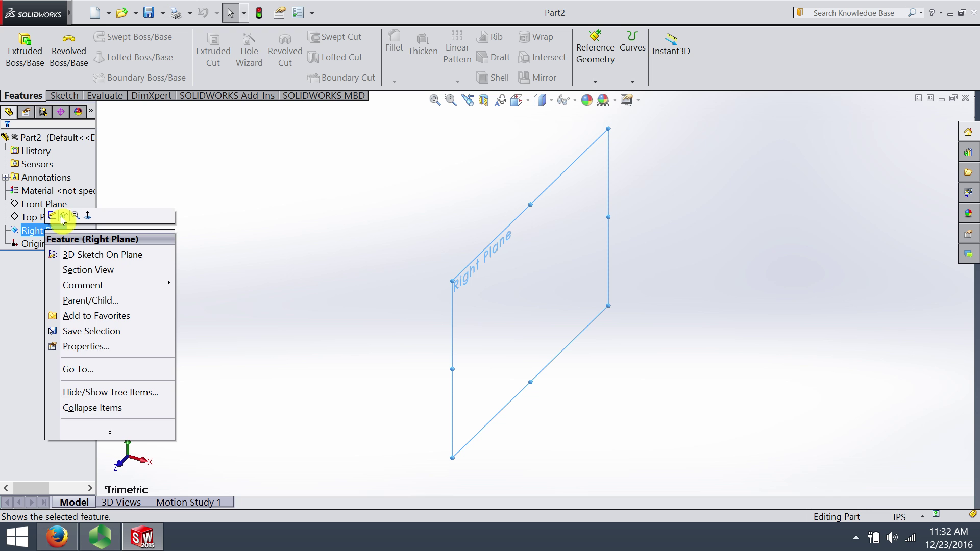
{"action": "left_click", "coordinate": [62, 219]}
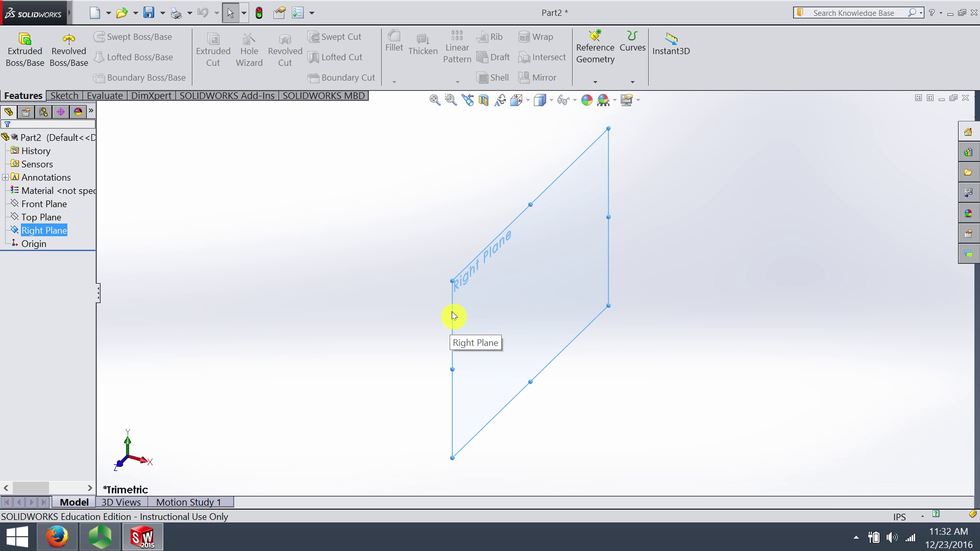
{"action": "left_click_drag", "start_coordinate": [450, 313], "coordinate": [790, 371], "text": "ctrl"}
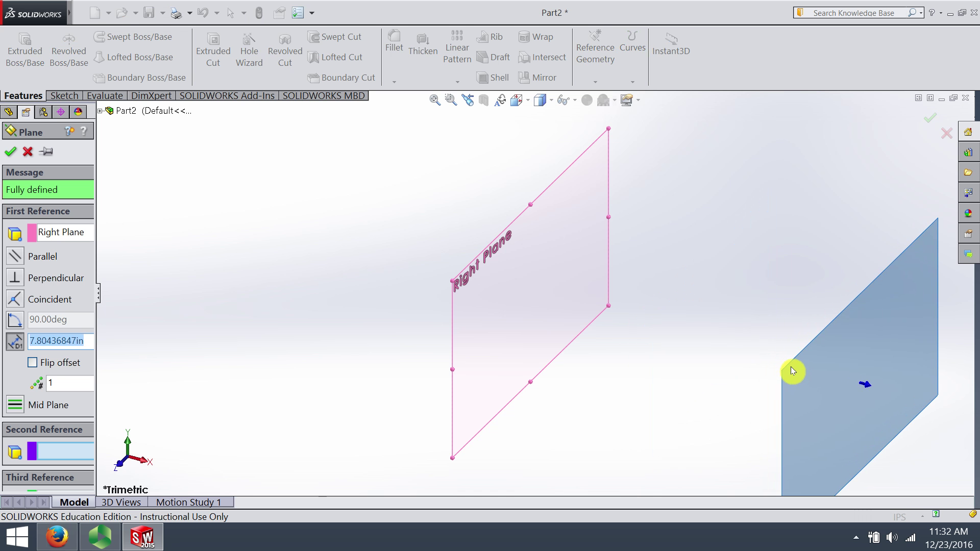
{"action": "key", "text": "Return"}
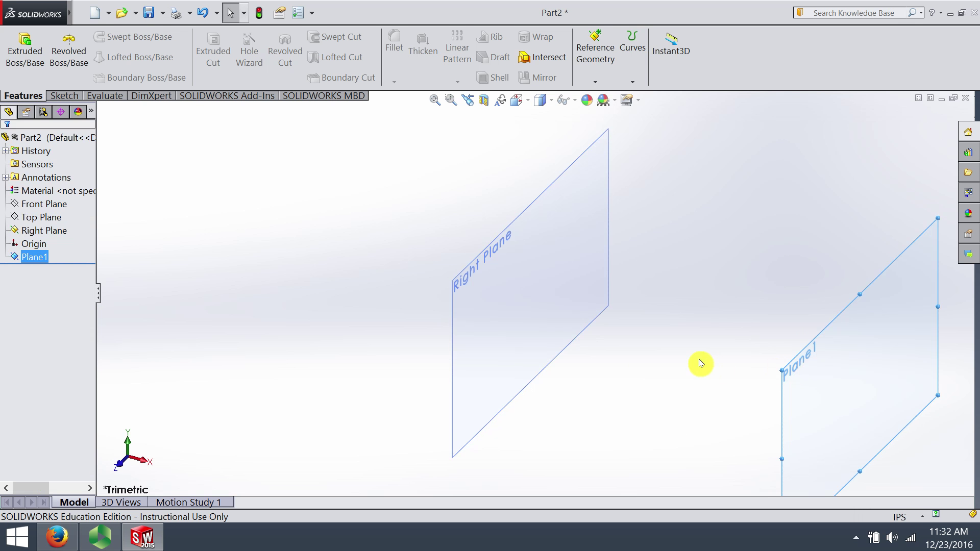
Step: Set the new plane's offset distance from the Right Plane to 9 in and rebuild the part
{"action": "scroll", "coordinate": [678, 334], "scroll_direction": "up", "scroll_amount": 3}
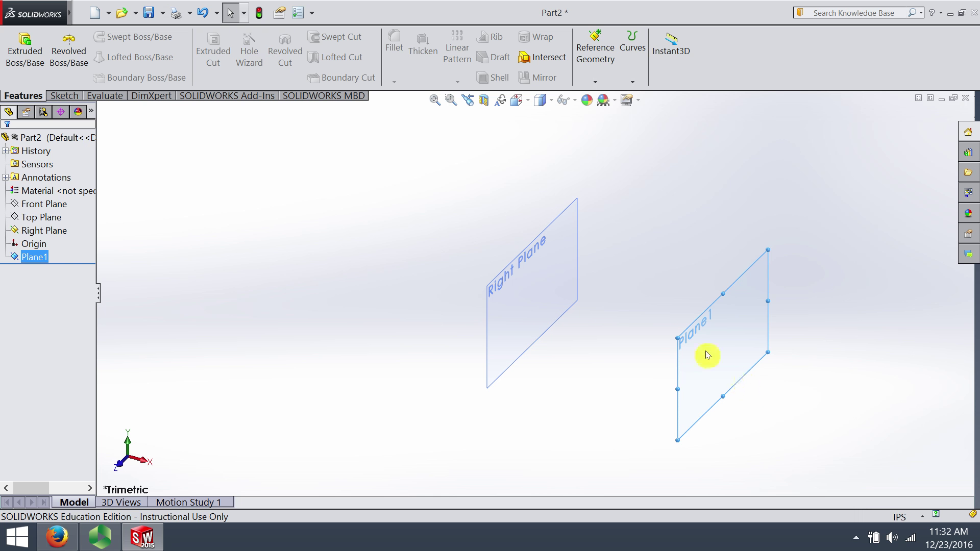
{"action": "left_click", "coordinate": [677, 357]}
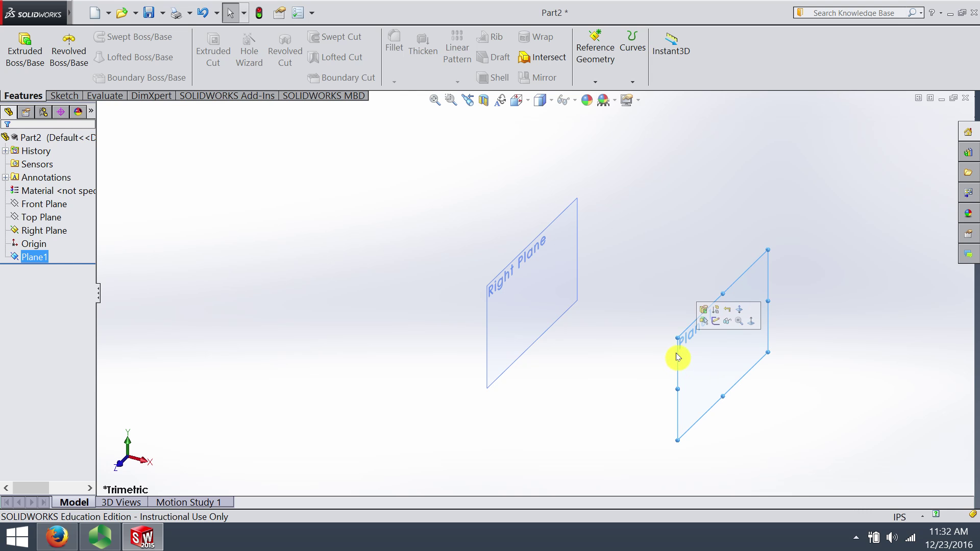
{"action": "double_click", "coordinate": [677, 358]}
{"action": "left_click", "coordinate": [721, 346]}
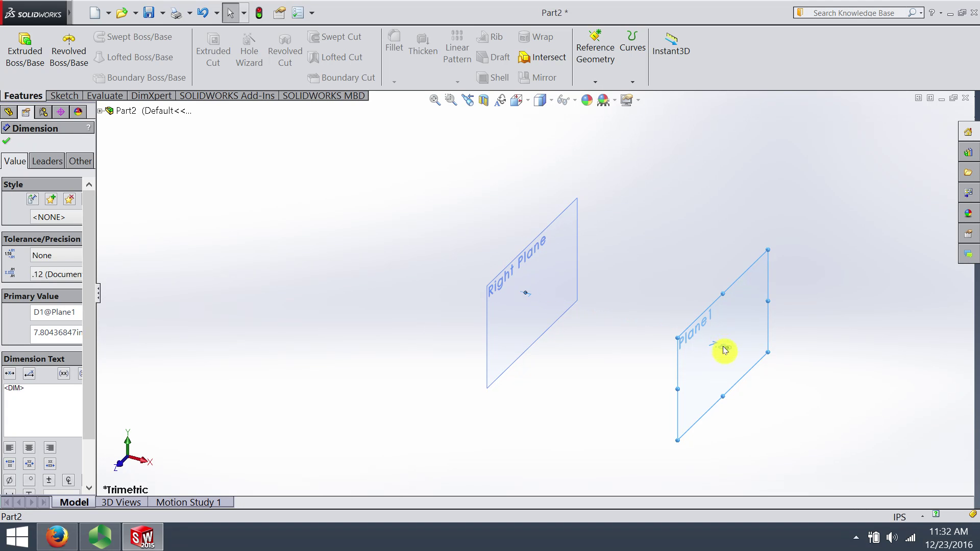
{"action": "double_click", "coordinate": [725, 350]}
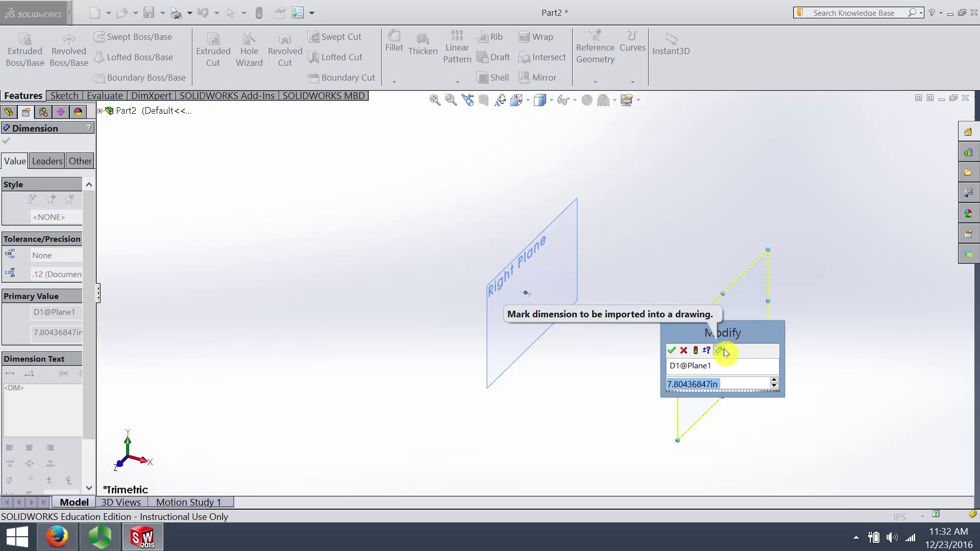
{"action": "type", "text": "9"}
{"action": "key", "text": "Return"}
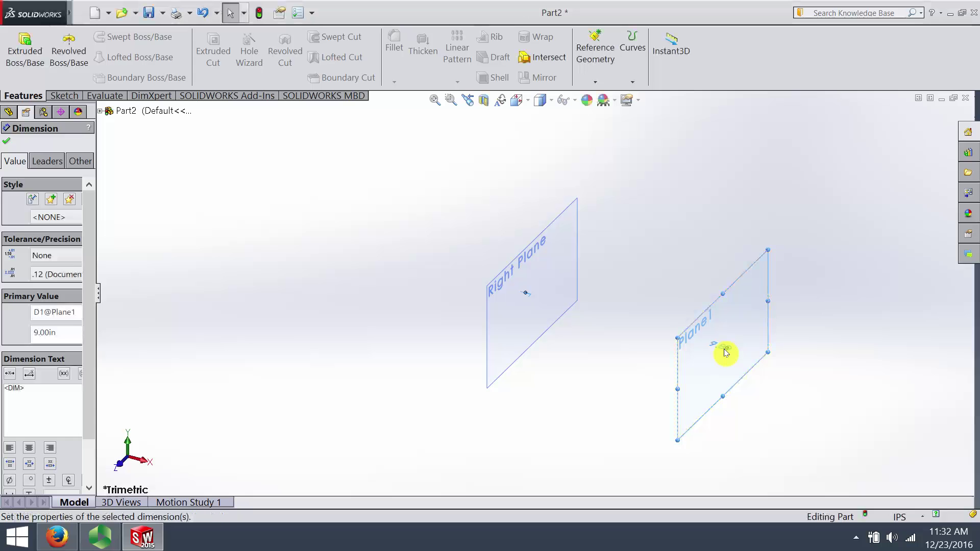
{"action": "left_click", "coordinate": [260, 14]}
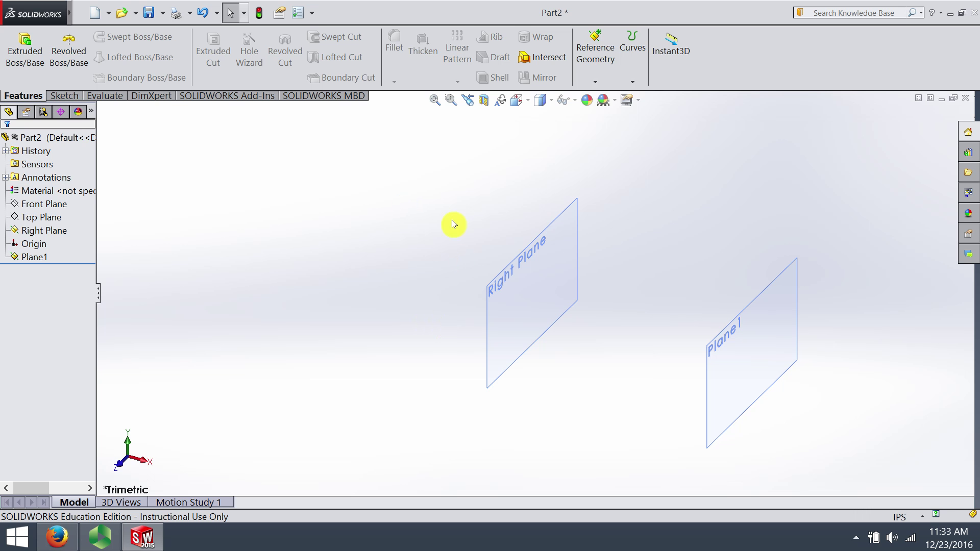
Step: Sketch a circle about 6.02 in in diameter, centred on the origin, on the Right Plane and exit the sketch
{"action": "left_click", "coordinate": [485, 334]}
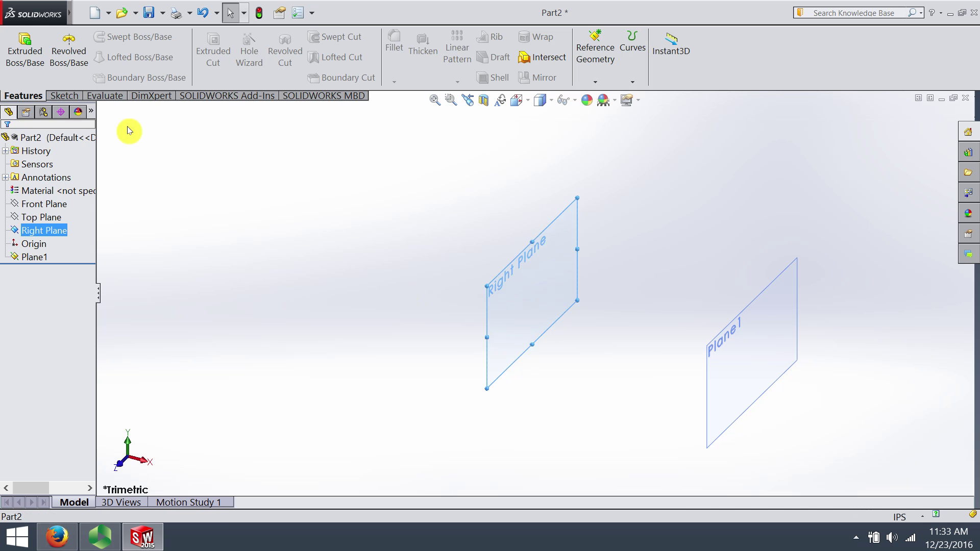
{"action": "left_click", "coordinate": [67, 96]}
{"action": "left_click", "coordinate": [112, 35]}
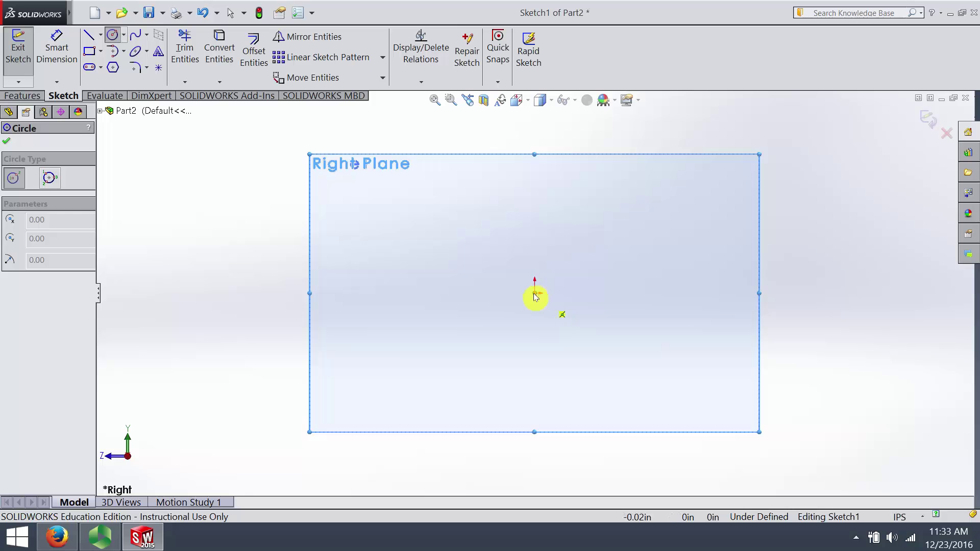
{"action": "left_click_drag", "start_coordinate": [534, 293], "coordinate": [507, 488]}
{"action": "key", "text": "Escape"}
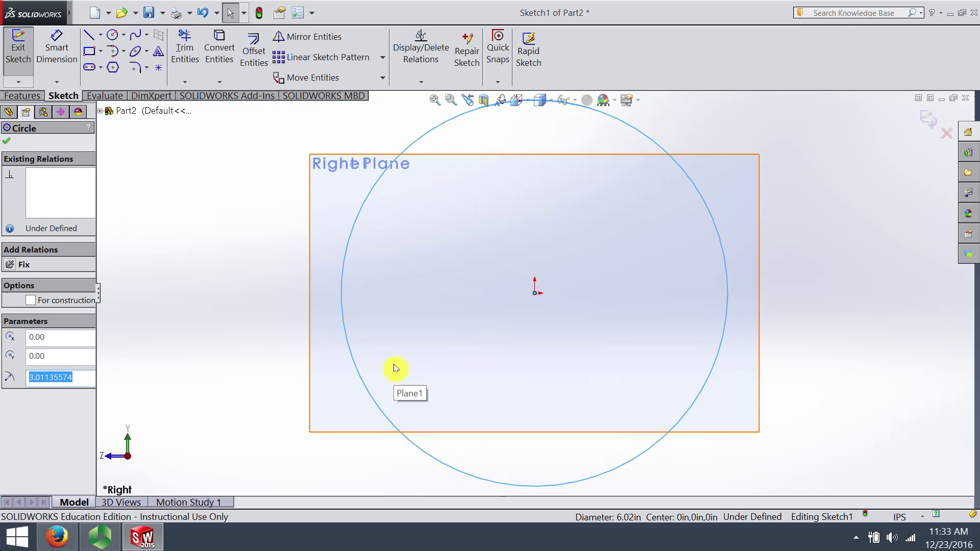
{"action": "left_click", "coordinate": [927, 118]}
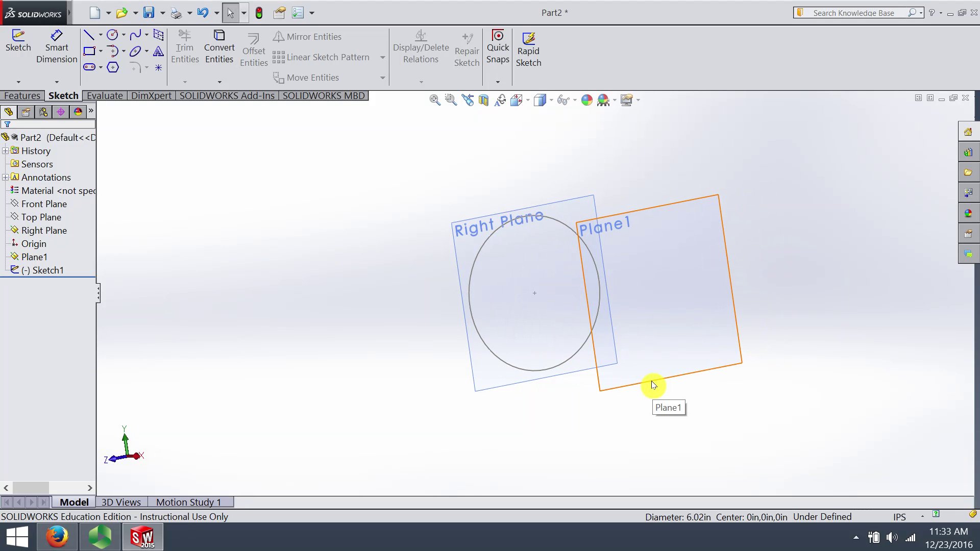
Step: On the offset plane, sketch a horizontal straight slot about 3.88 in between centres and 1.44 in wide inside the circle's outline
{"action": "left_click", "coordinate": [652, 384]}
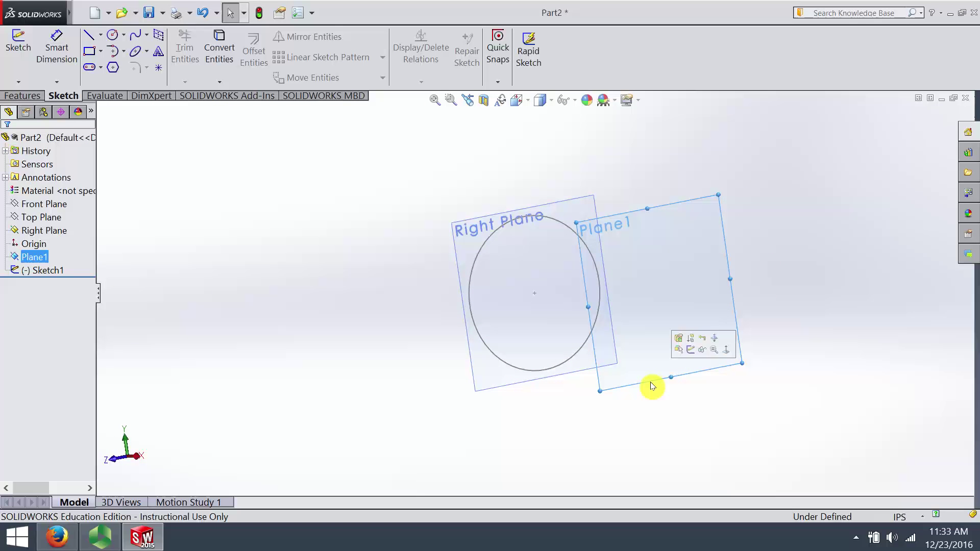
{"action": "left_click", "coordinate": [9, 48]}
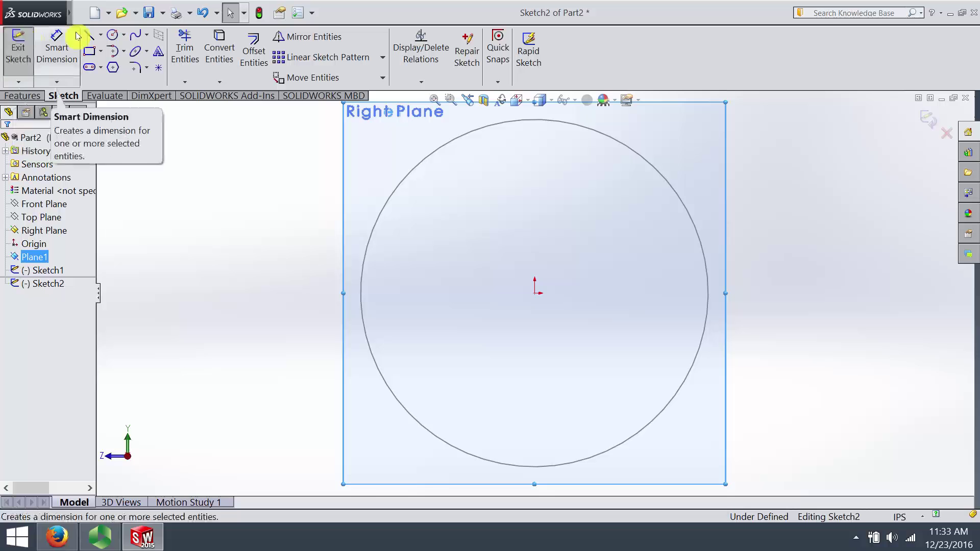
{"action": "left_click", "coordinate": [89, 69]}
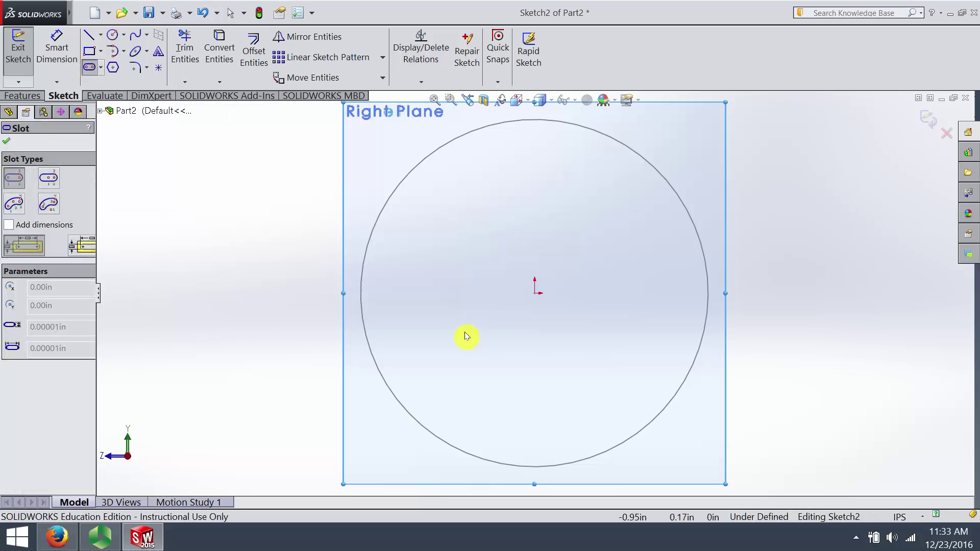
{"action": "left_click", "coordinate": [429, 293]}
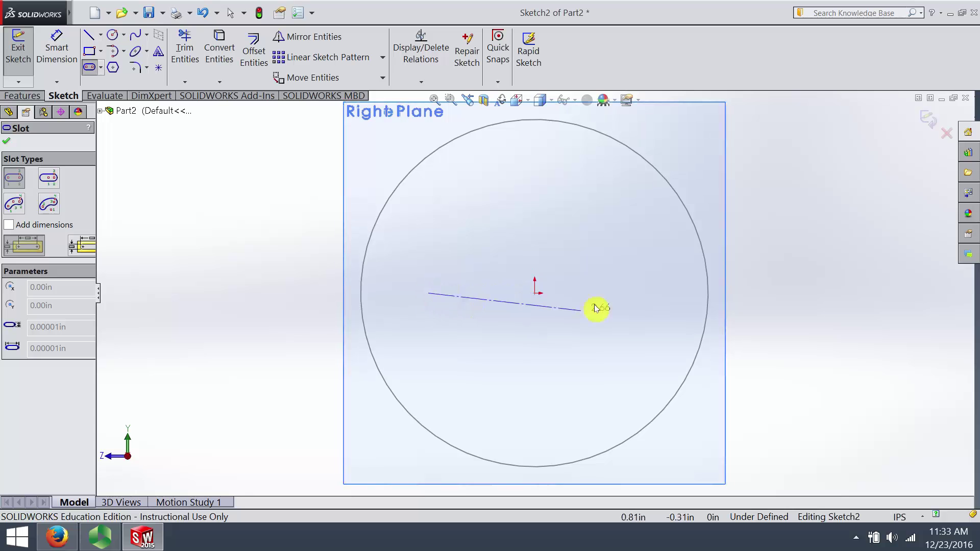
{"action": "left_click", "coordinate": [653, 294]}
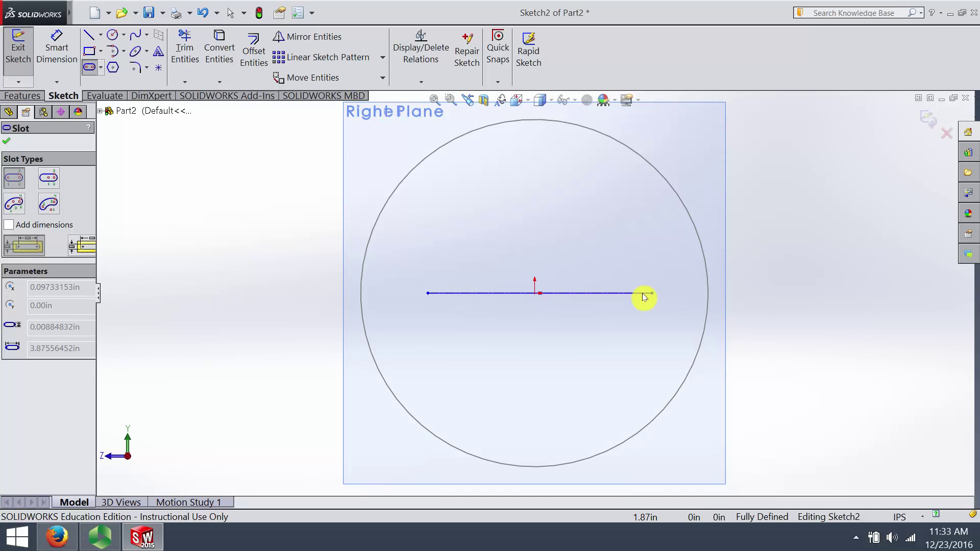
{"action": "left_click", "coordinate": [643, 252]}
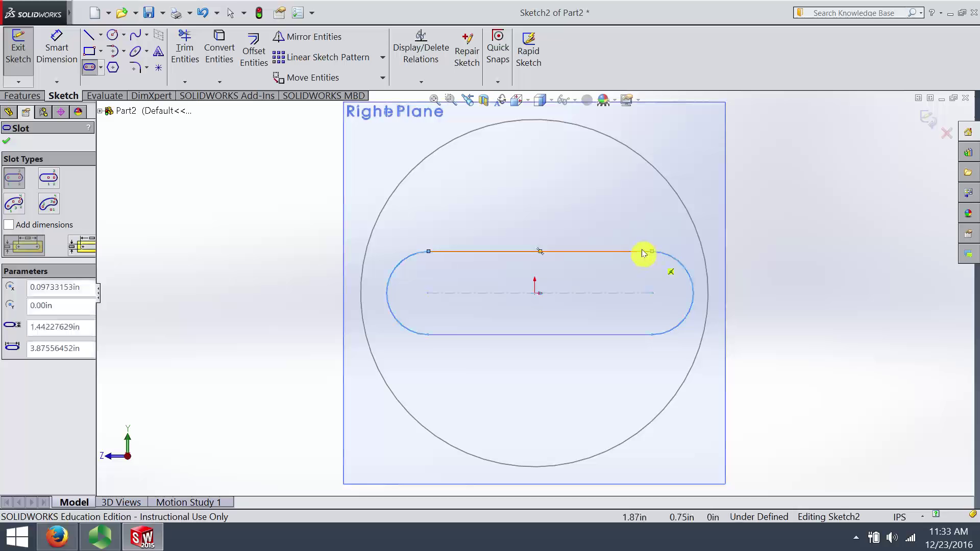
{"action": "key", "text": "Escape"}
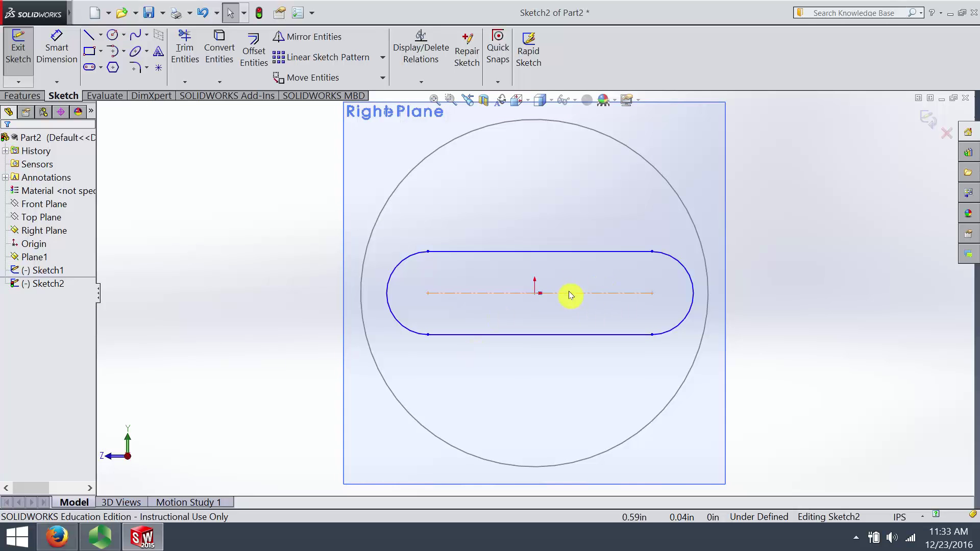
Step: Make the slot's centre point coincident with the origin and exit the sketch
{"action": "left_click", "coordinate": [541, 294]}
{"action": "left_click_drag", "start_coordinate": [542, 298], "coordinate": [535, 296]}
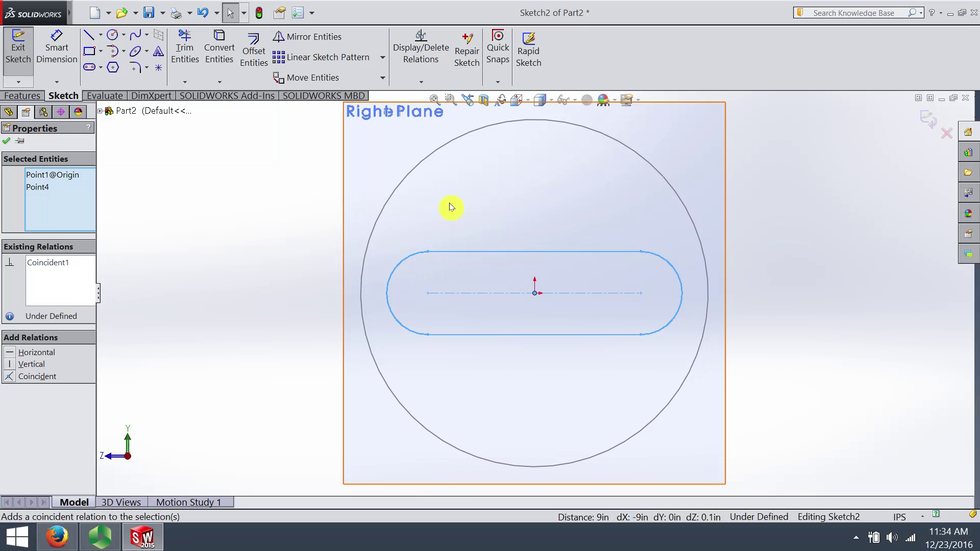
{"action": "left_click", "coordinate": [7, 146]}
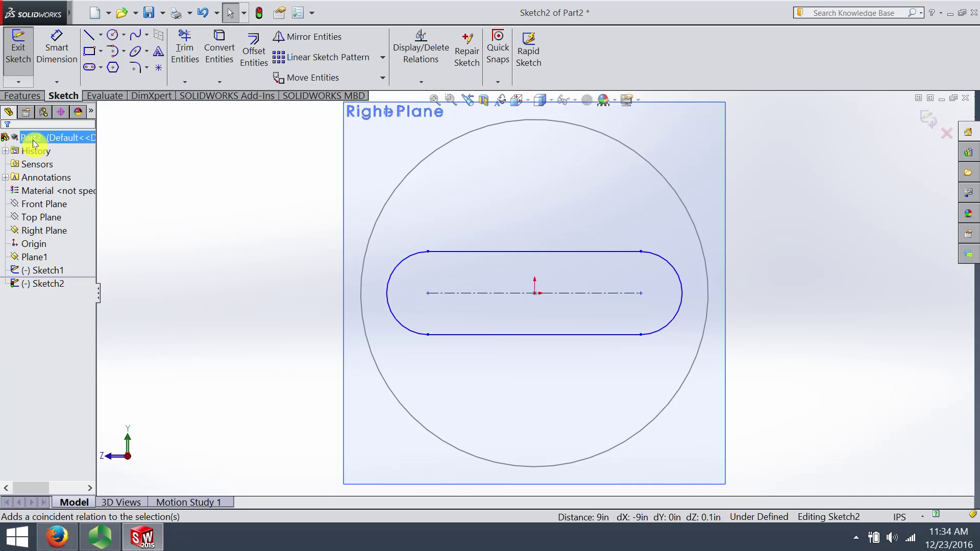
{"action": "left_click", "coordinate": [926, 118]}
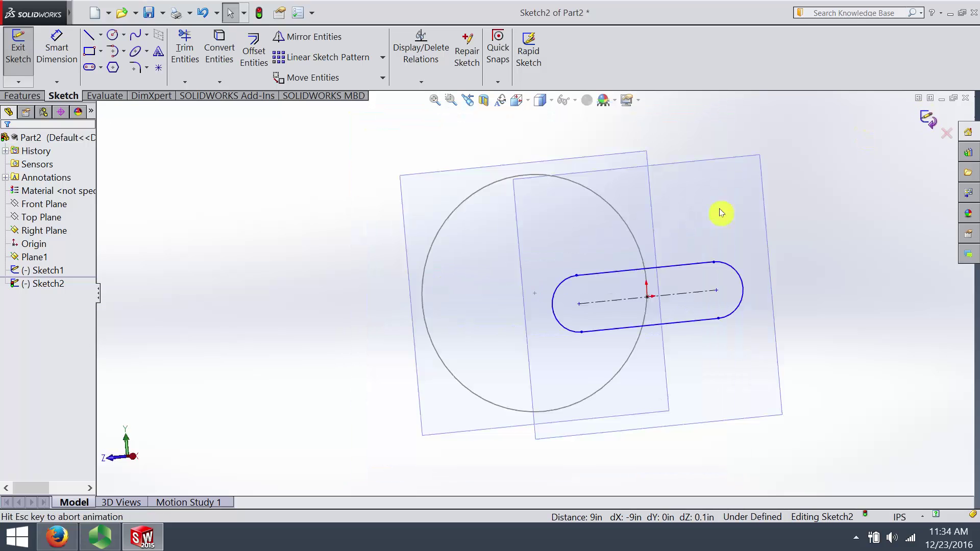
{"action": "left_click", "coordinate": [846, 209]}
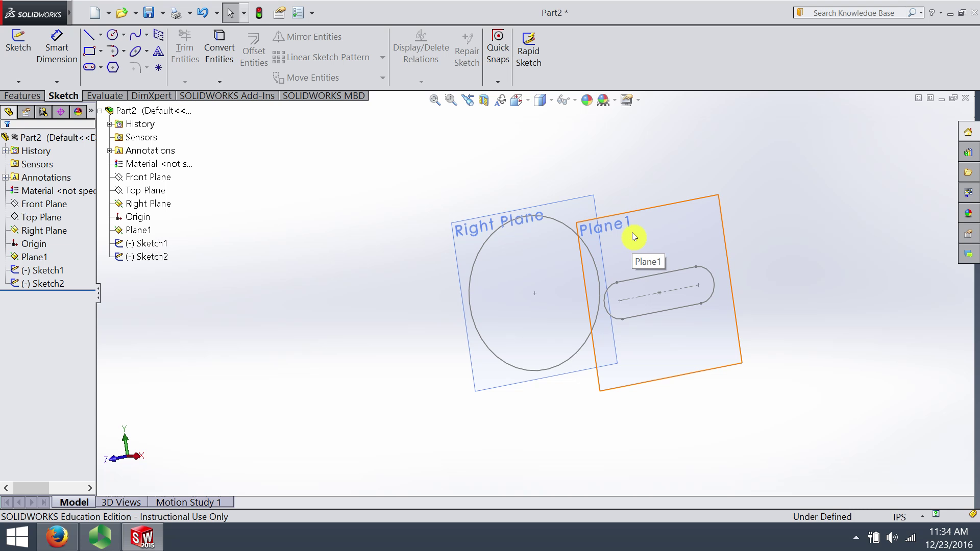
Step: Start a Lofted Boss/Base with the circle sketch as the first profile and the slot sketch as the second
{"action": "mouse_move", "coordinate": [631, 232]}
{"action": "middle_mouse_down"}
{"action": "mouse_move", "coordinate": [597, 237]}
{"action": "mouse_move", "coordinate": [617, 247]}
{"action": "mouse_move", "coordinate": [591, 240]}
{"action": "middle_mouse_up"}
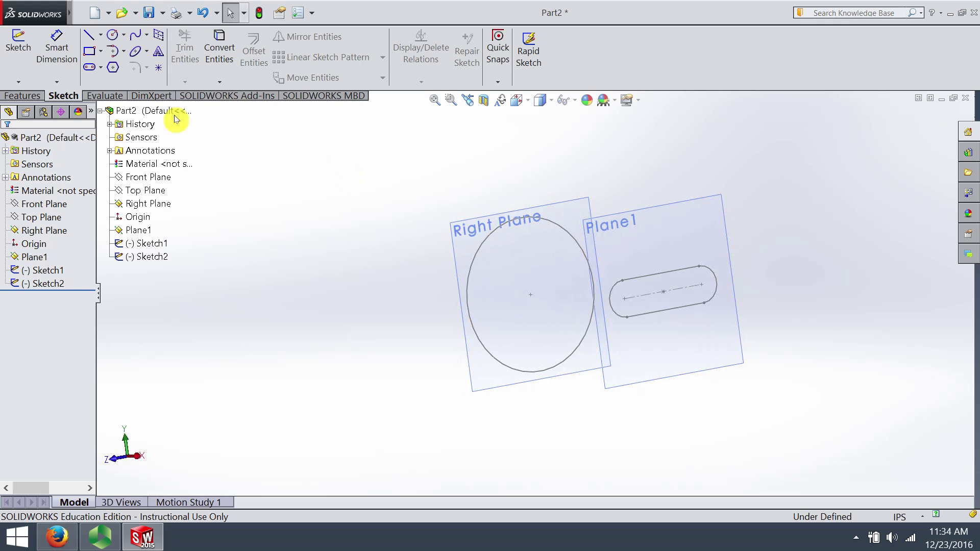
{"action": "left_click", "coordinate": [23, 95]}
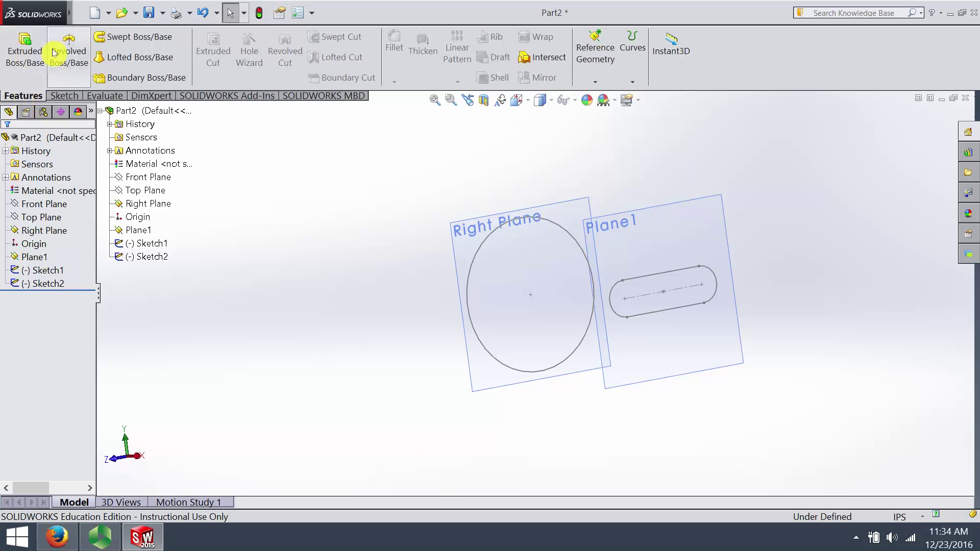
{"action": "left_click", "coordinate": [123, 58]}
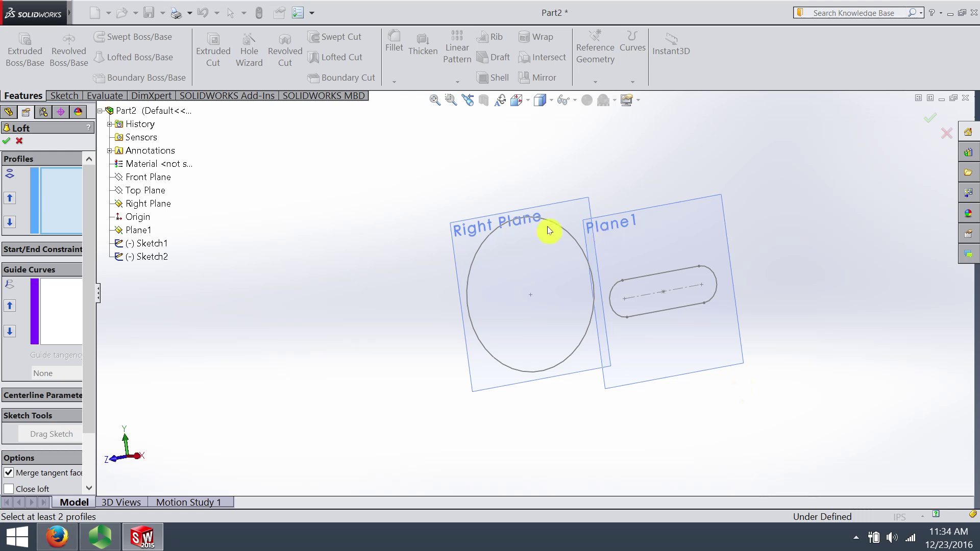
{"action": "left_click", "coordinate": [475, 251]}
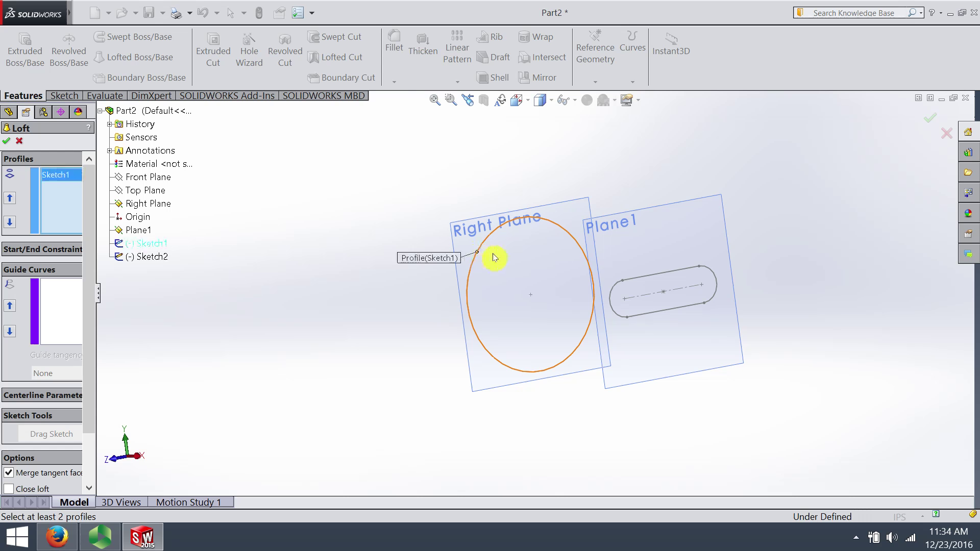
{"action": "left_click", "coordinate": [618, 283]}
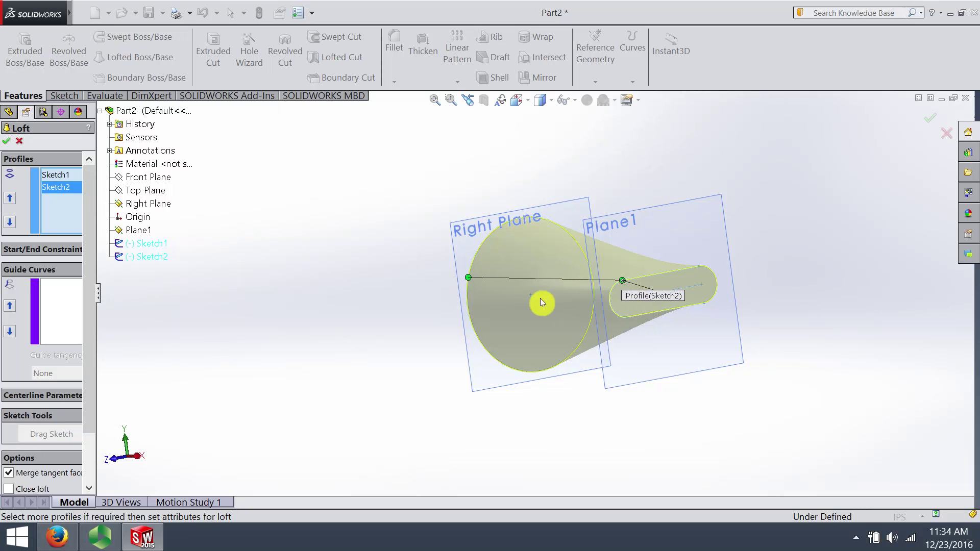
Step: Try twisting the loft by moving the slot profile's connector to the lower tangent point, and return it to the upper one
{"action": "middle_click_drag", "start_coordinate": [326, 317], "coordinate": [303, 356]}
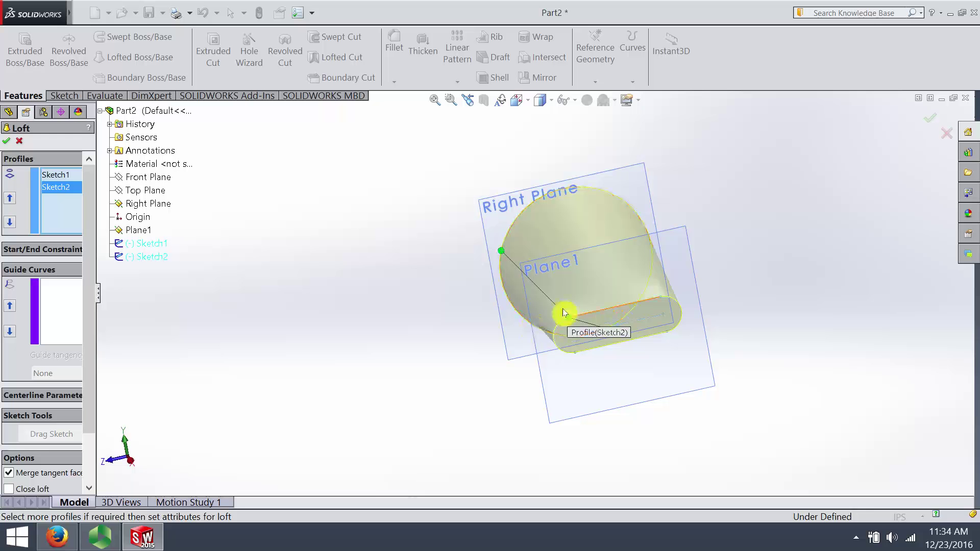
{"action": "mouse_move", "coordinate": [567, 321]}
{"action": "left_mouse_down"}
{"action": "mouse_move", "coordinate": [653, 306]}
{"action": "mouse_move", "coordinate": [609, 407]}
{"action": "left_mouse_up"}
{"action": "middle_click_drag", "start_coordinate": [608, 407], "coordinate": [867, 400]}
{"action": "middle_click_drag", "start_coordinate": [770, 332], "coordinate": [674, 376]}
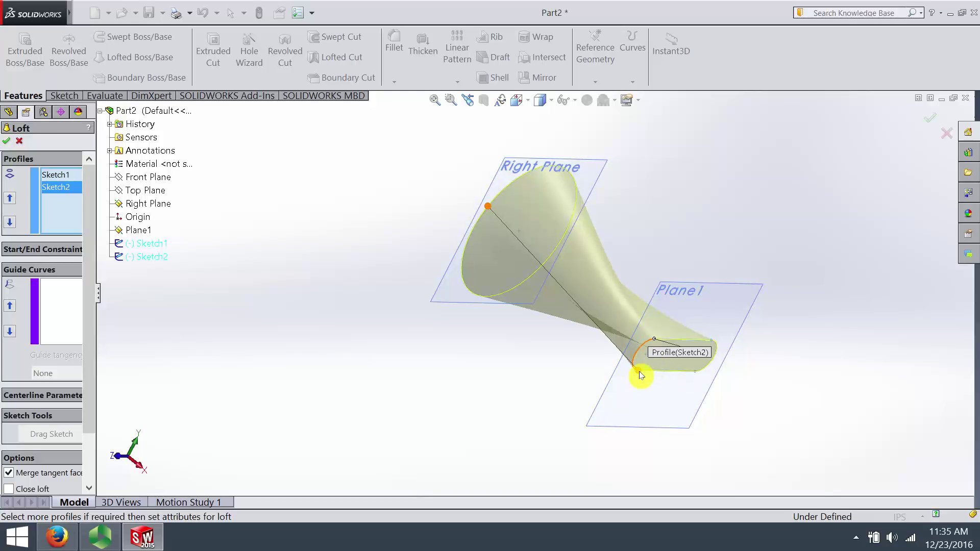
{"action": "mouse_move", "coordinate": [638, 369]}
{"action": "left_mouse_down"}
{"action": "mouse_move", "coordinate": [650, 344]}
{"action": "mouse_move", "coordinate": [711, 365]}
{"action": "mouse_move", "coordinate": [638, 370]}
{"action": "mouse_move", "coordinate": [641, 343]}
{"action": "mouse_move", "coordinate": [653, 338]}
{"action": "left_mouse_up"}
Step: Finish the loft between the circle and slot profiles
{"action": "middle_click_drag", "start_coordinate": [225, 299], "coordinate": [132, 245]}
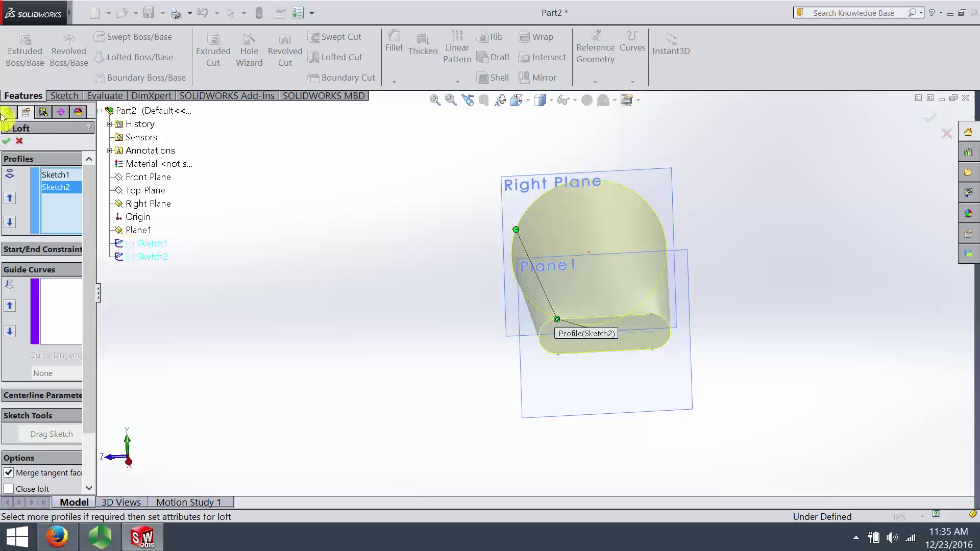
{"action": "left_click", "coordinate": [8, 144]}
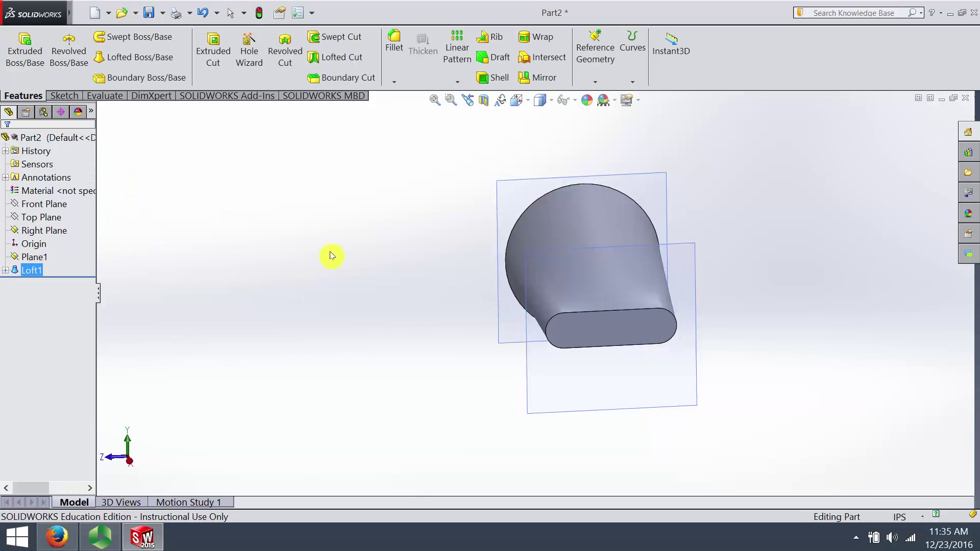
Step: Examine the loft's side profile and its circular and slot ends from several angles
{"action": "middle_click_drag", "start_coordinate": [332, 255], "coordinate": [442, 293]}
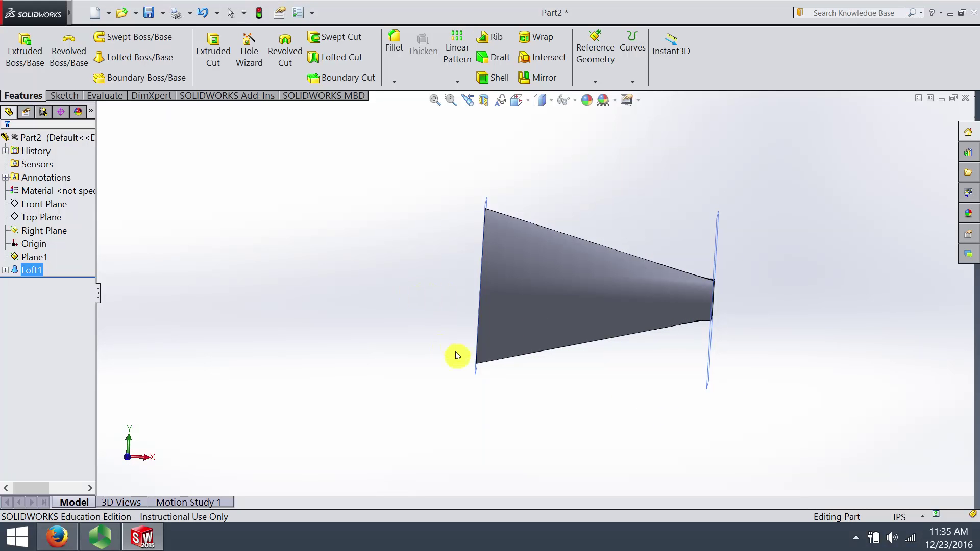
{"action": "mouse_move", "coordinate": [457, 354]}
{"action": "middle_mouse_down"}
{"action": "mouse_move", "coordinate": [500, 424]}
{"action": "mouse_move", "coordinate": [444, 367]}
{"action": "middle_mouse_up"}
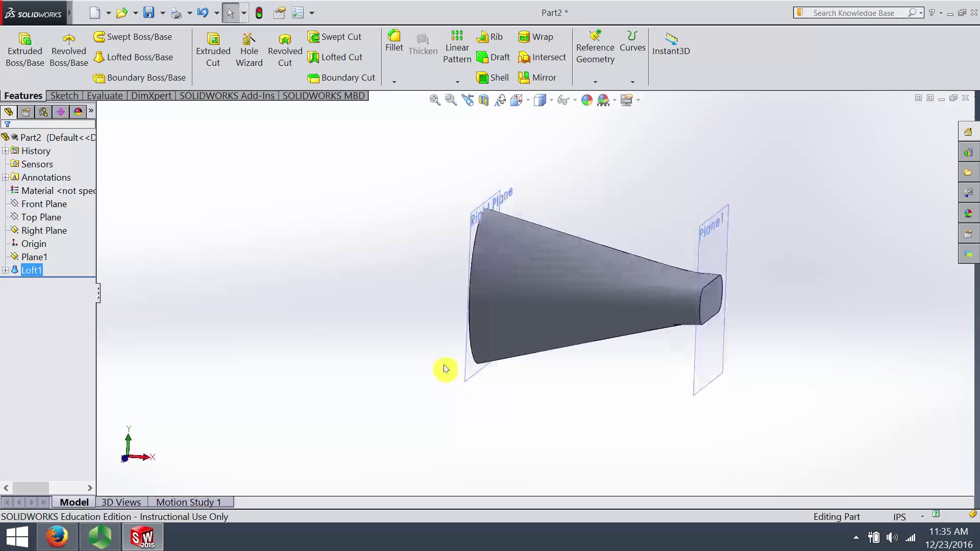
{"action": "middle_click_drag", "start_coordinate": [569, 388], "coordinate": [579, 394]}
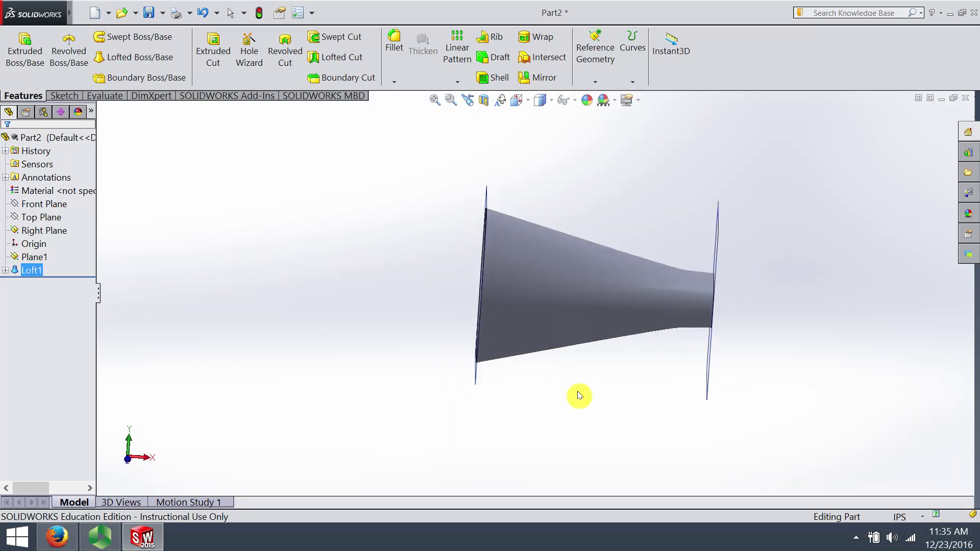
{"action": "middle_click_drag", "start_coordinate": [754, 260], "coordinate": [691, 267]}
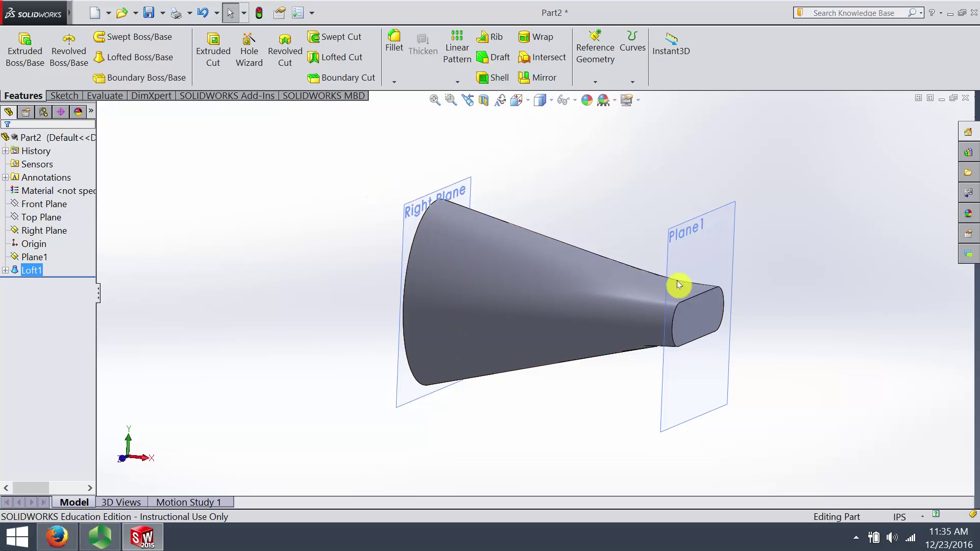
{"action": "key", "text": "ctrl+1"}
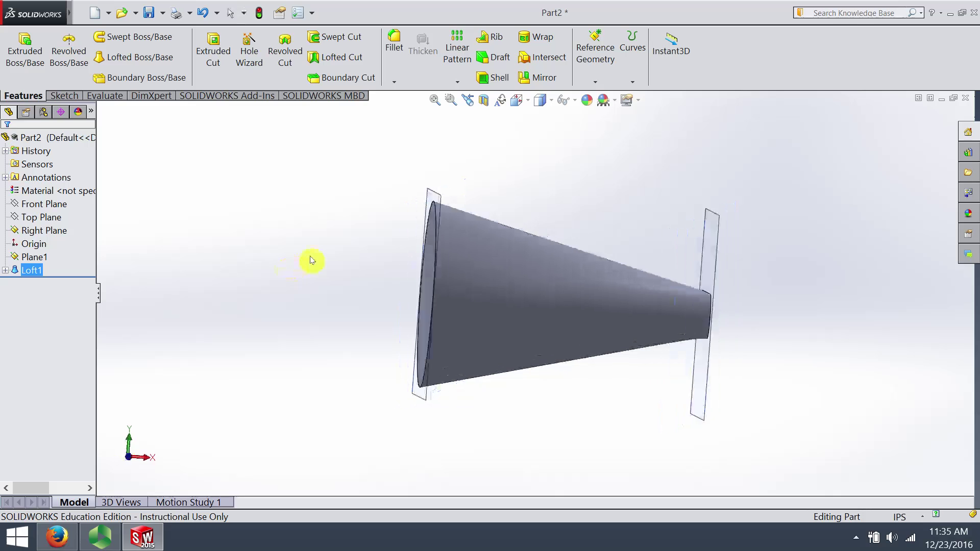
{"action": "key", "text": "ctrl+shift+z"}
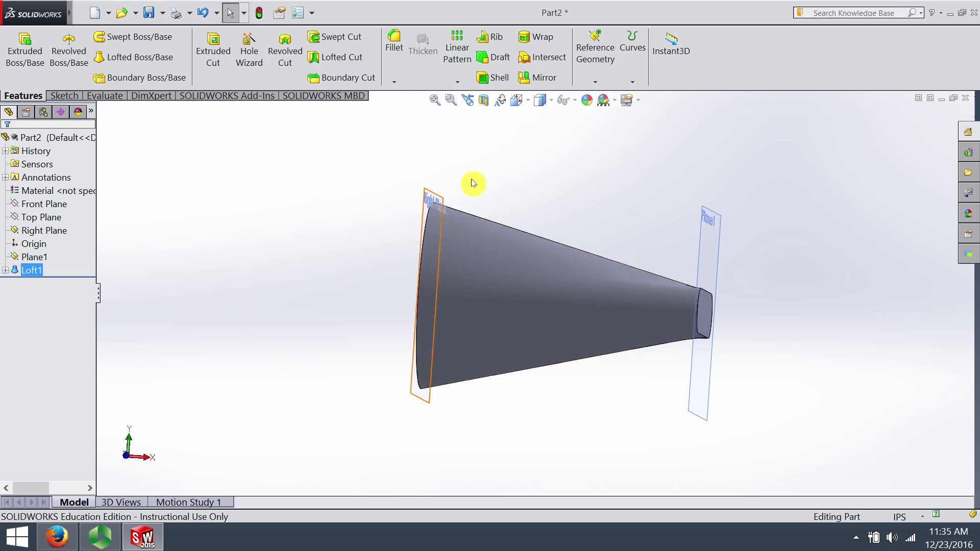
{"action": "middle_click_drag", "start_coordinate": [361, 221], "coordinate": [330, 221]}
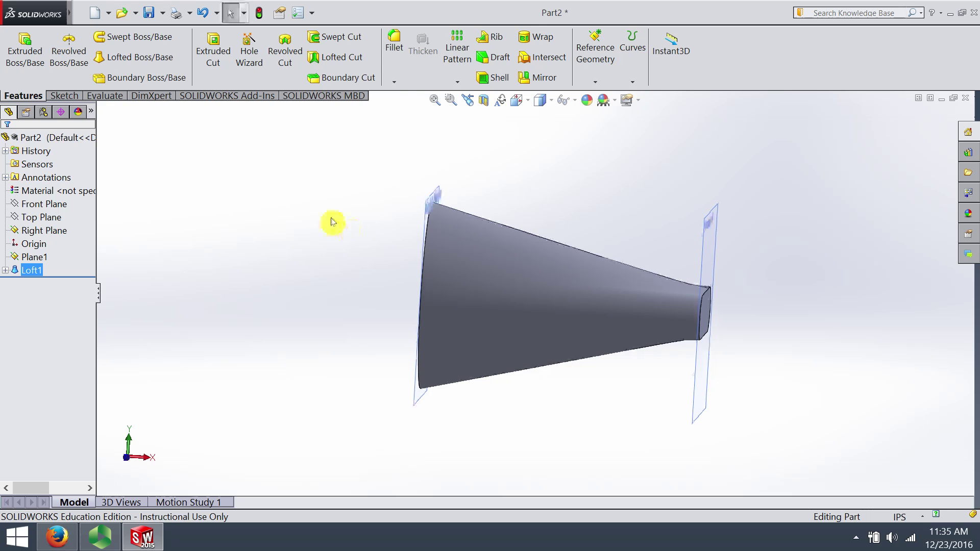
Step: Edit the loft feature and set its start constraint to Normal To Profile
{"action": "right_click", "coordinate": [25, 270]}
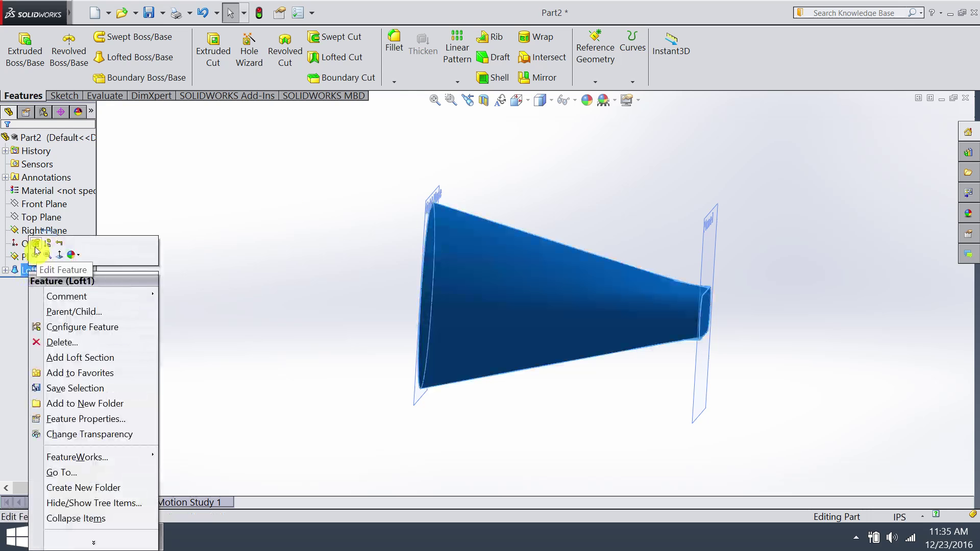
{"action": "left_click", "coordinate": [35, 250]}
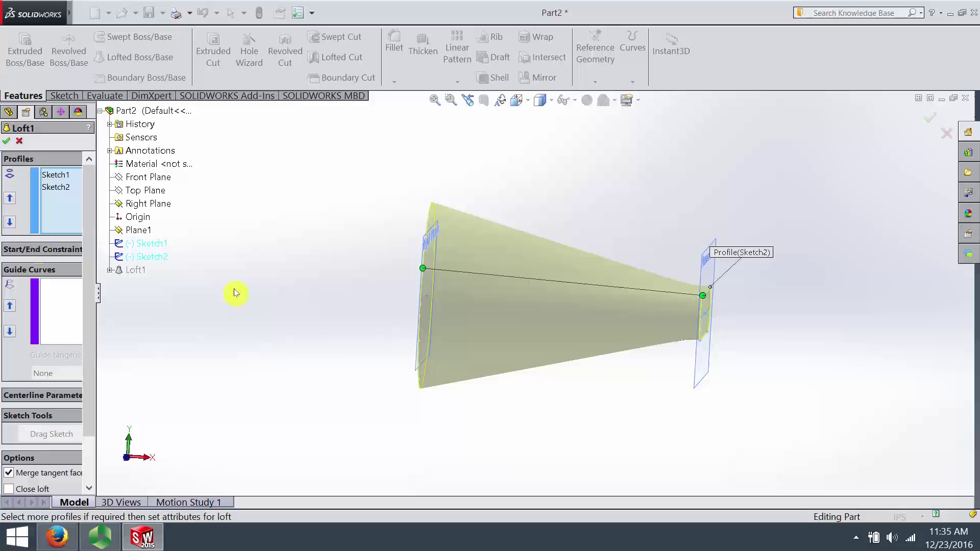
{"action": "middle_click_drag", "start_coordinate": [700, 427], "coordinate": [671, 420]}
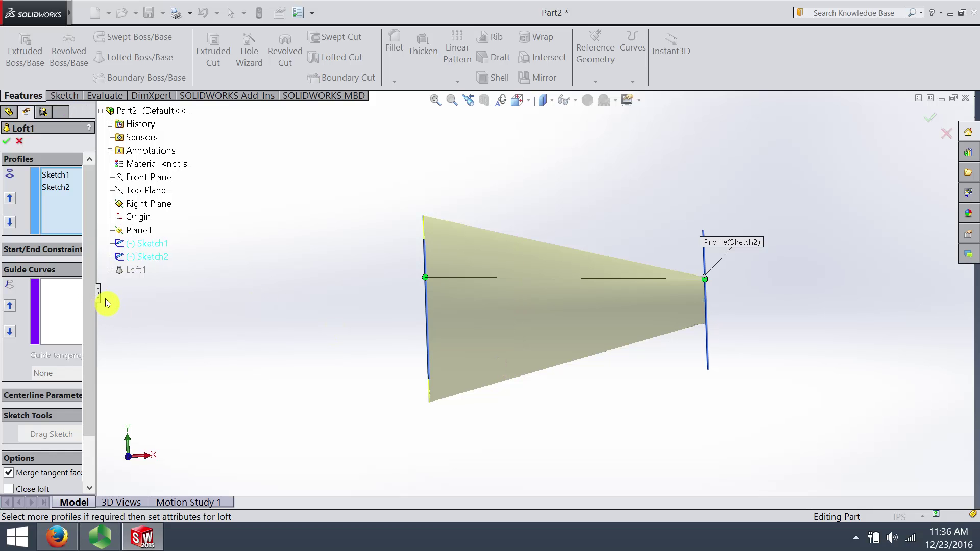
{"action": "left_click_drag", "start_coordinate": [107, 302], "coordinate": [170, 300]}
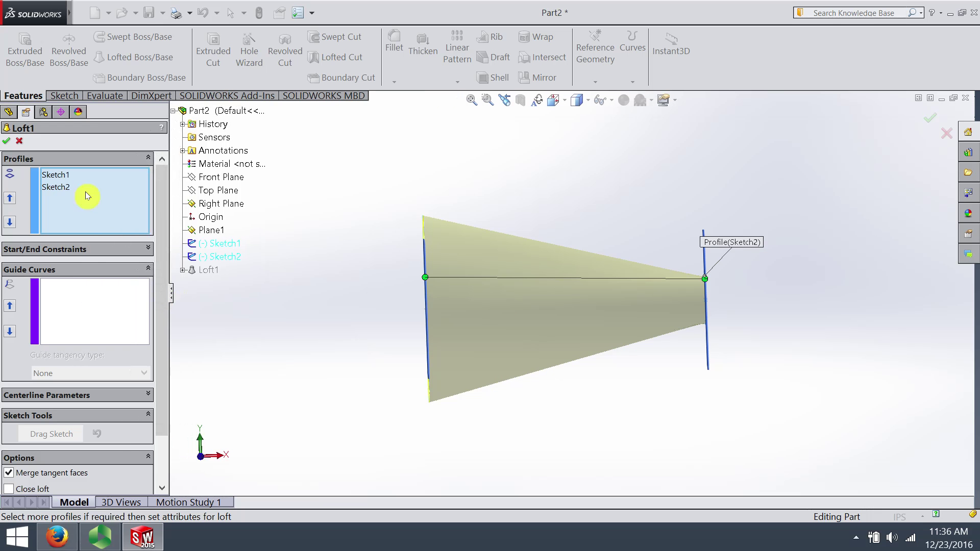
{"action": "left_click", "coordinate": [150, 249]}
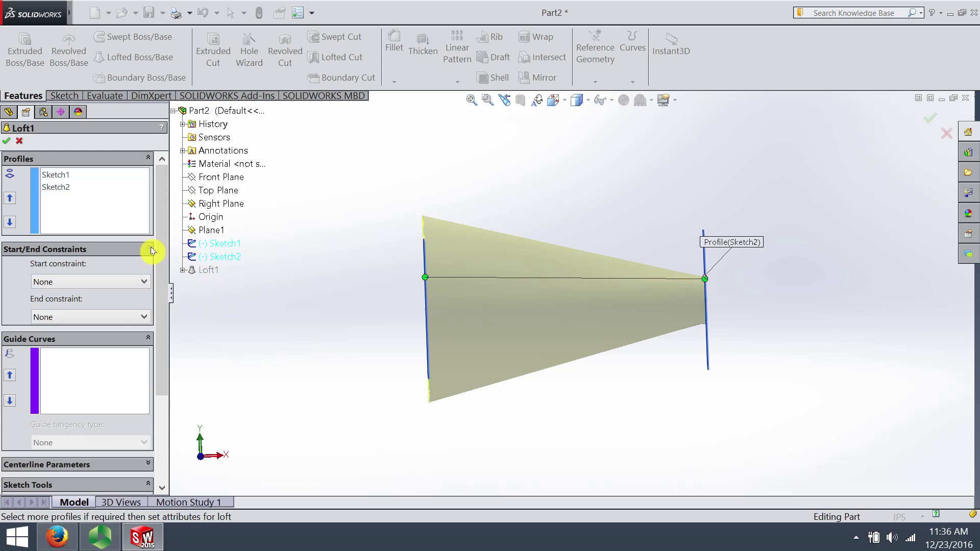
{"action": "left_click", "coordinate": [147, 283]}
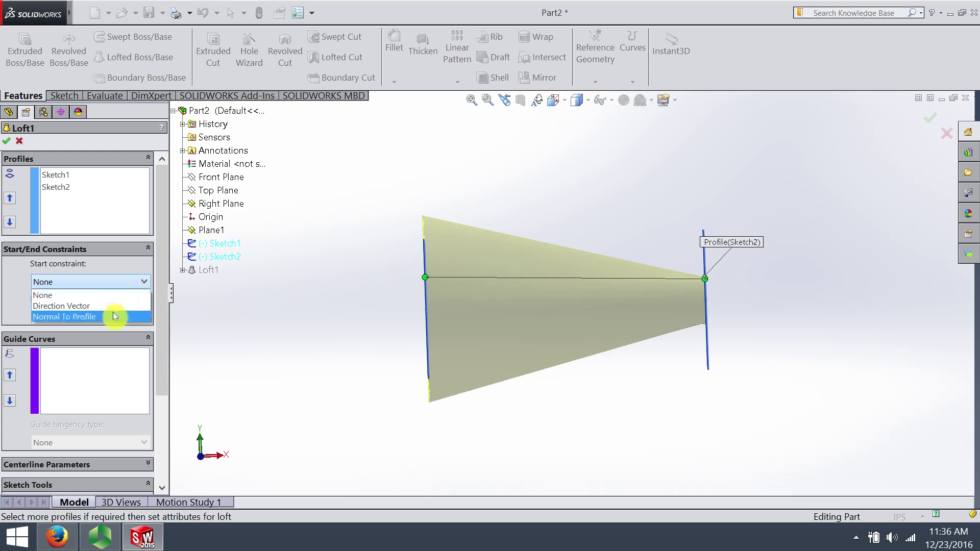
{"action": "left_click", "coordinate": [108, 316]}
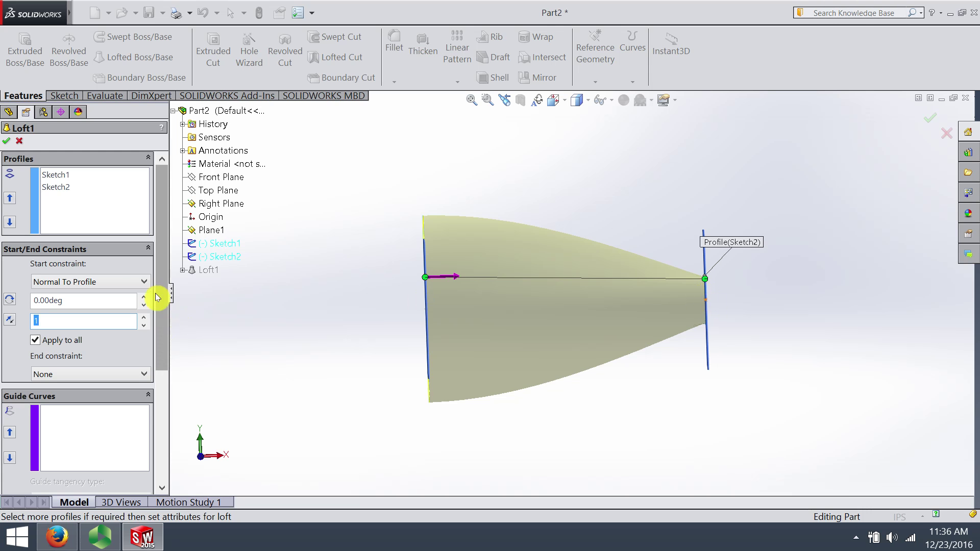
Step: Set the loft's end constraint to Normal To Profile and accept the edited feature
{"action": "left_click", "coordinate": [145, 374]}
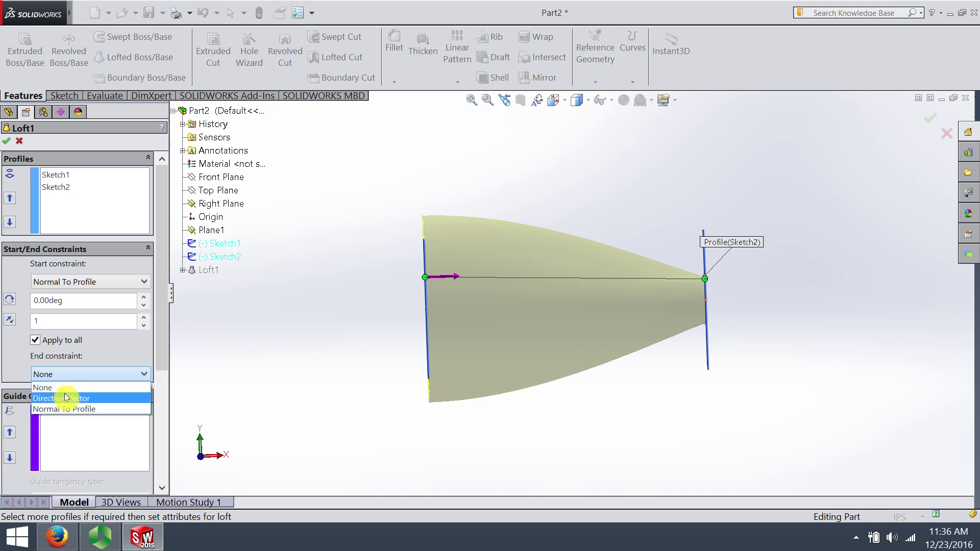
{"action": "left_click", "coordinate": [86, 410]}
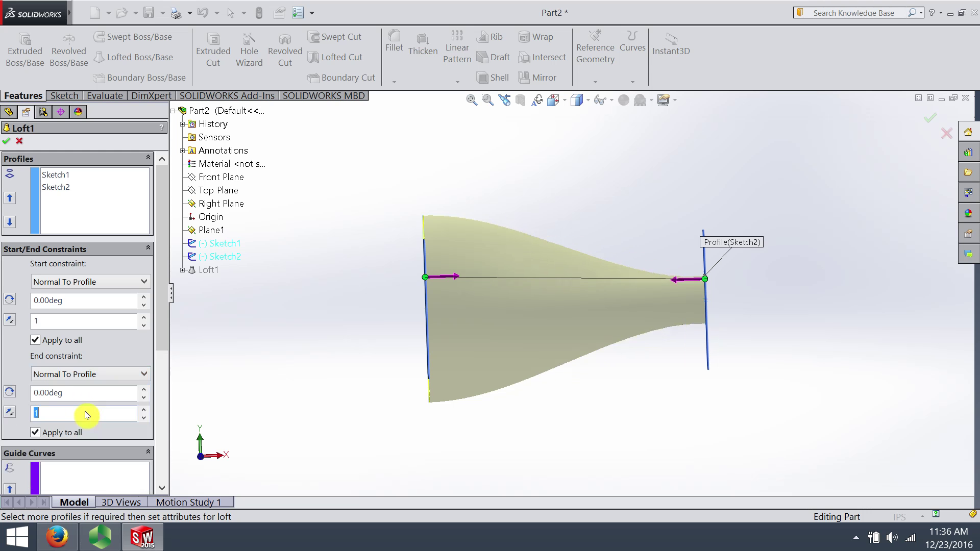
{"action": "middle_click_drag", "start_coordinate": [421, 364], "coordinate": [358, 360]}
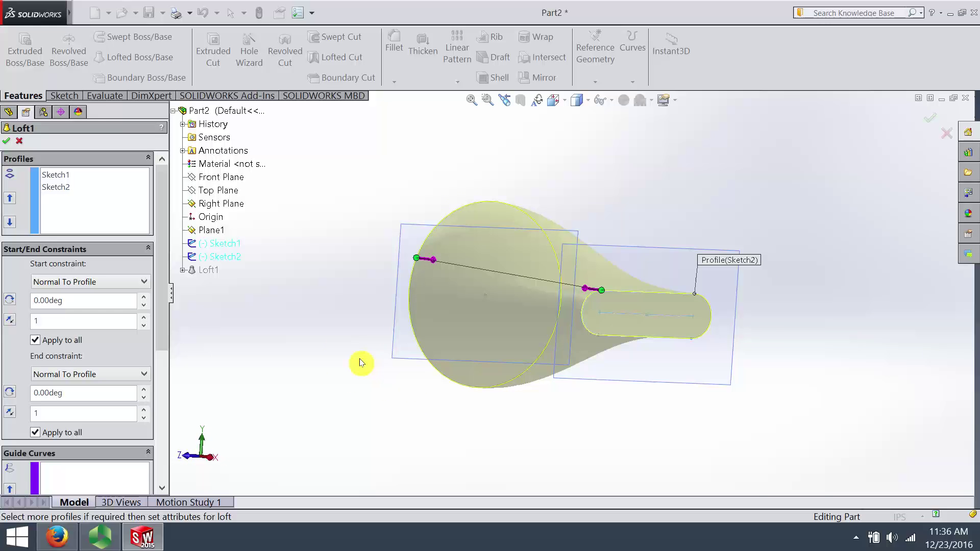
{"action": "left_click", "coordinate": [6, 140]}
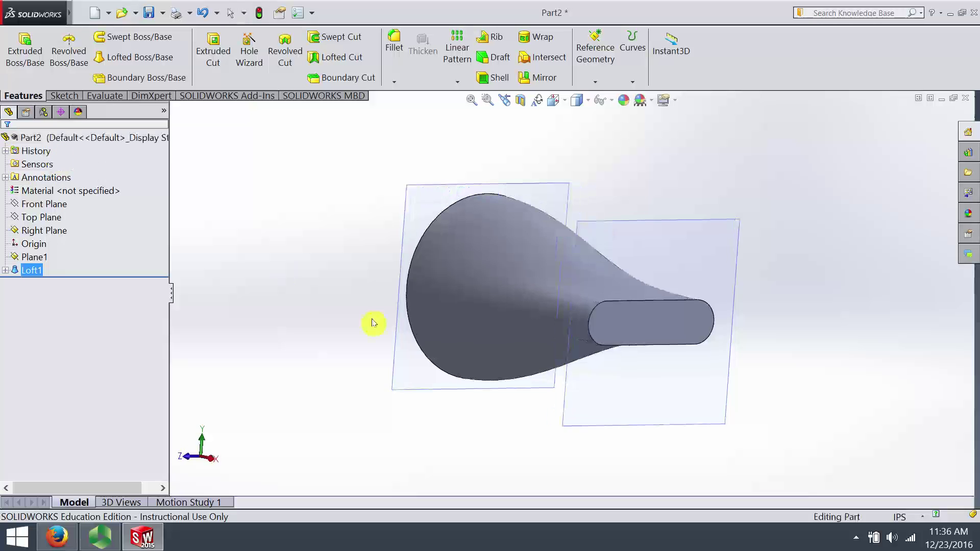
Step: Delete the loft feature, keeping its absorbed circle and slot sketches
{"action": "middle_click_drag", "start_coordinate": [372, 323], "coordinate": [460, 314]}
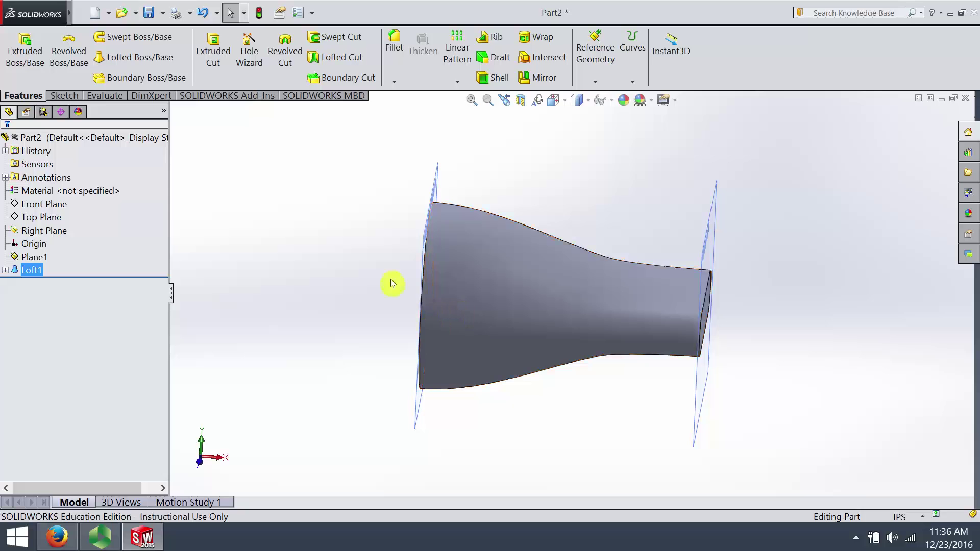
{"action": "middle_click_drag", "start_coordinate": [654, 338], "coordinate": [400, 304]}
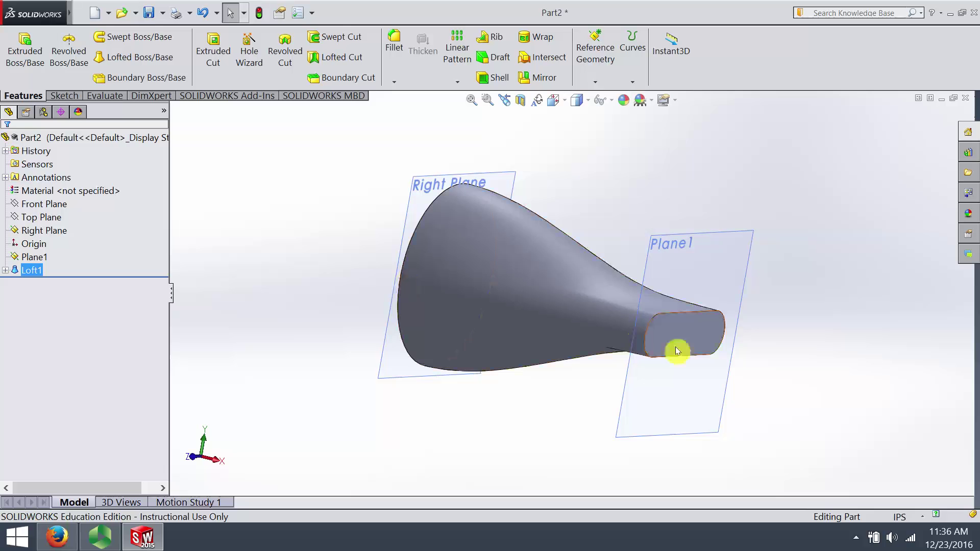
{"action": "mouse_move", "coordinate": [468, 317]}
{"action": "middle_mouse_down"}
{"action": "mouse_move", "coordinate": [518, 347]}
{"action": "mouse_move", "coordinate": [466, 320]}
{"action": "middle_mouse_up"}
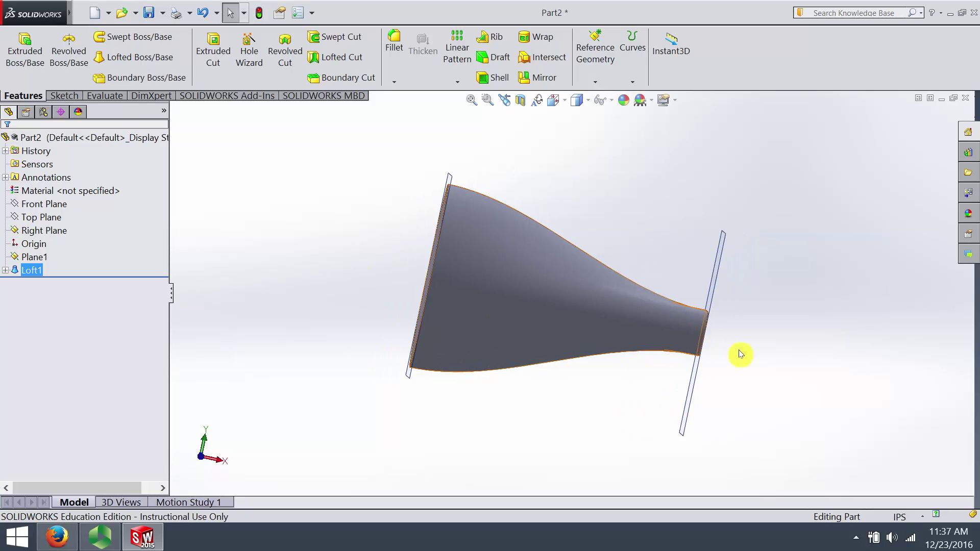
{"action": "middle_click_drag", "start_coordinate": [660, 384], "coordinate": [347, 296]}
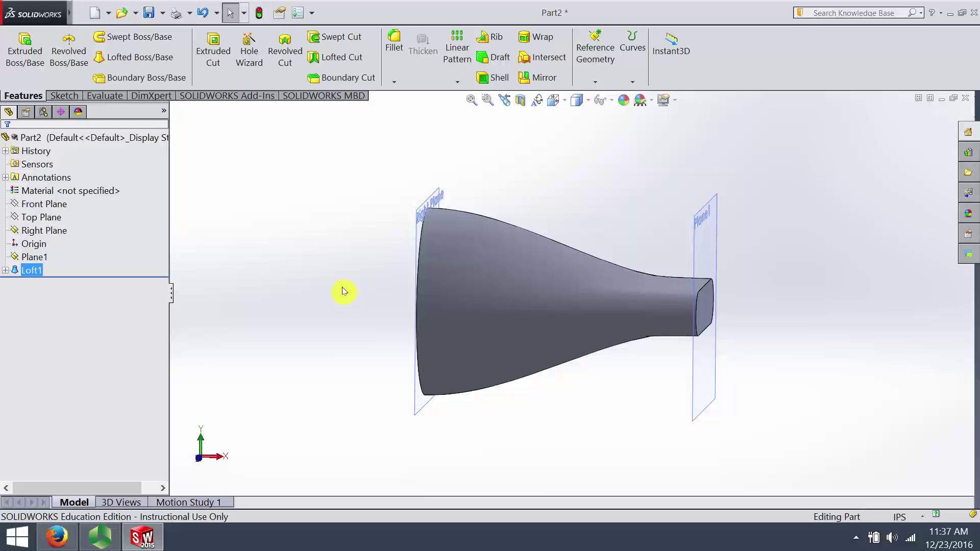
{"action": "key", "text": "Delete"}
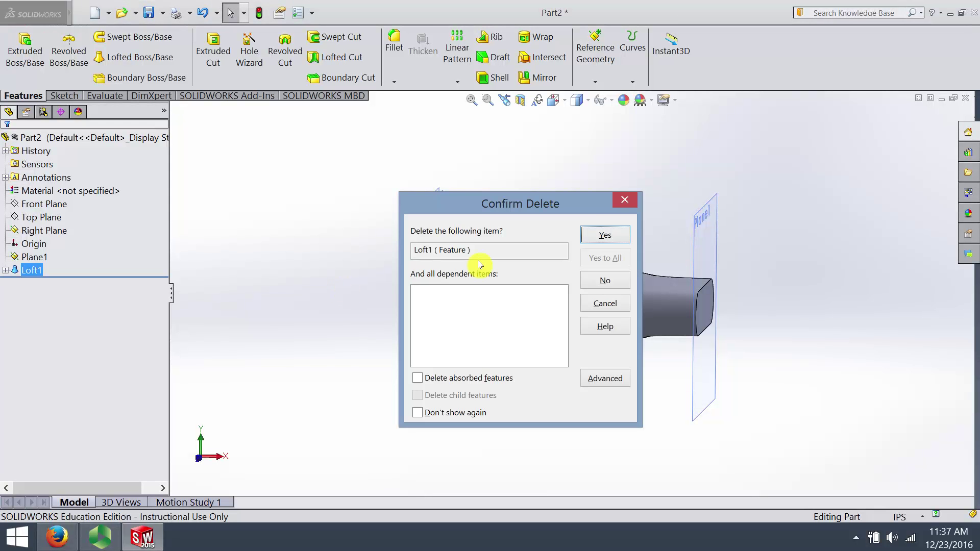
{"action": "left_click", "coordinate": [604, 236]}
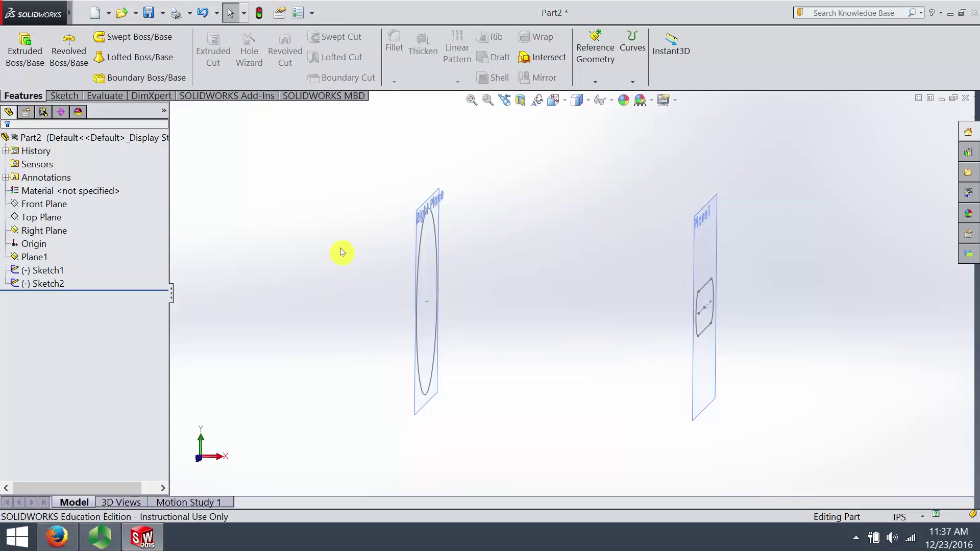
Step: Create a reference plane offset about 10.06 in from the slot's plane, on the side away from the Right Plane
{"action": "mouse_move", "coordinate": [339, 246]}
{"action": "middle_mouse_down"}
{"action": "mouse_move", "coordinate": [391, 333]}
{"action": "mouse_move", "coordinate": [414, 325]}
{"action": "middle_mouse_up"}
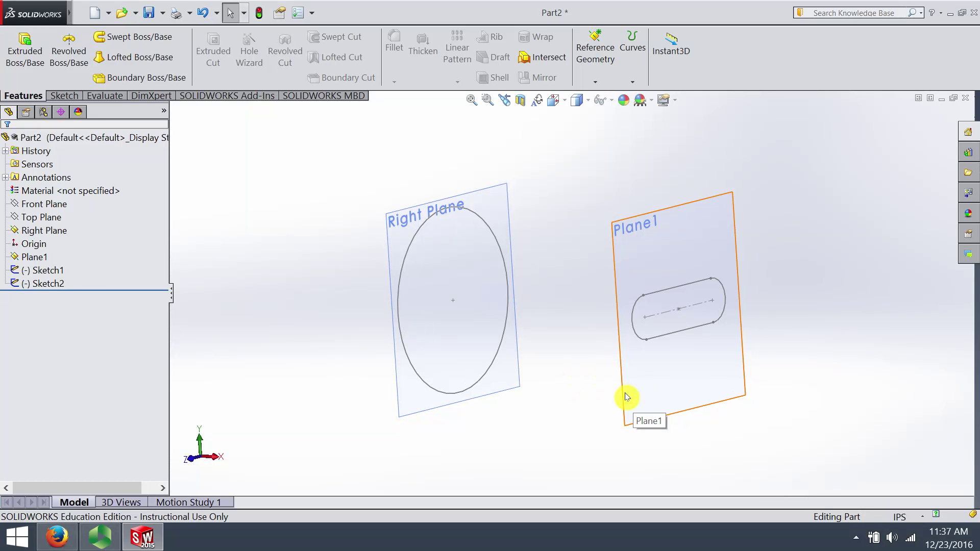
{"action": "left_click_drag", "start_coordinate": [622, 394], "coordinate": [858, 408], "text": "ctrl"}
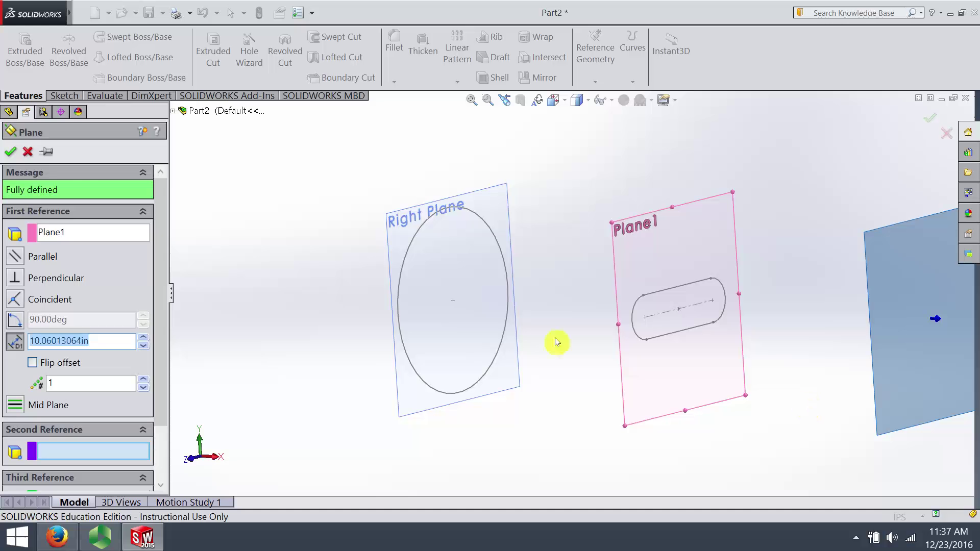
{"action": "left_click", "coordinate": [10, 155]}
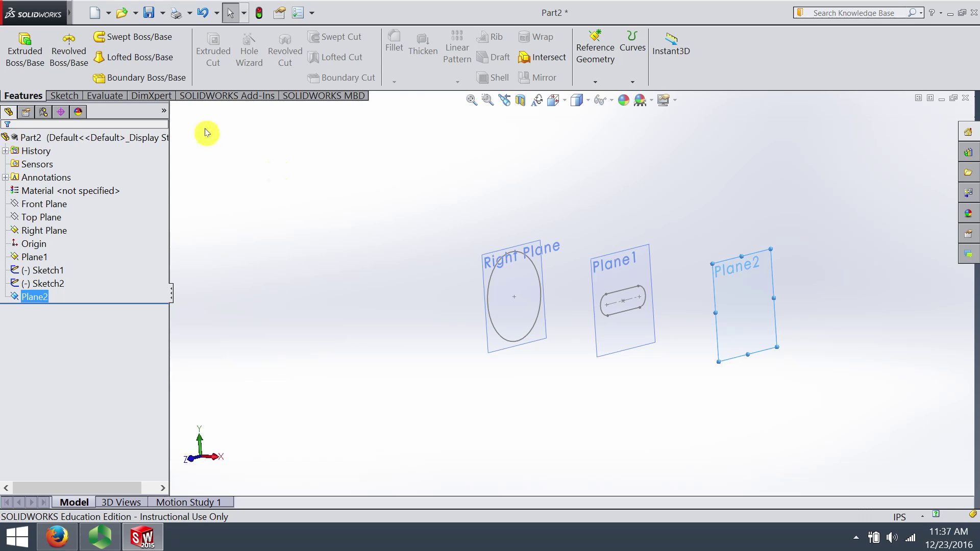
Step: Sketch a circle of about 1.31 in radius centred on the origin on the new offset plane, and exit the sketch
{"action": "left_click", "coordinate": [65, 96]}
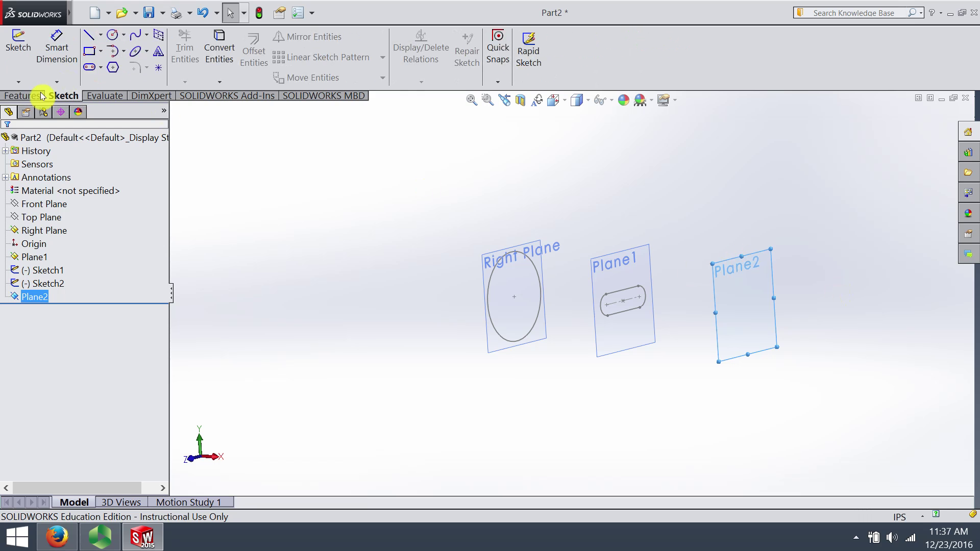
{"action": "left_click", "coordinate": [18, 48]}
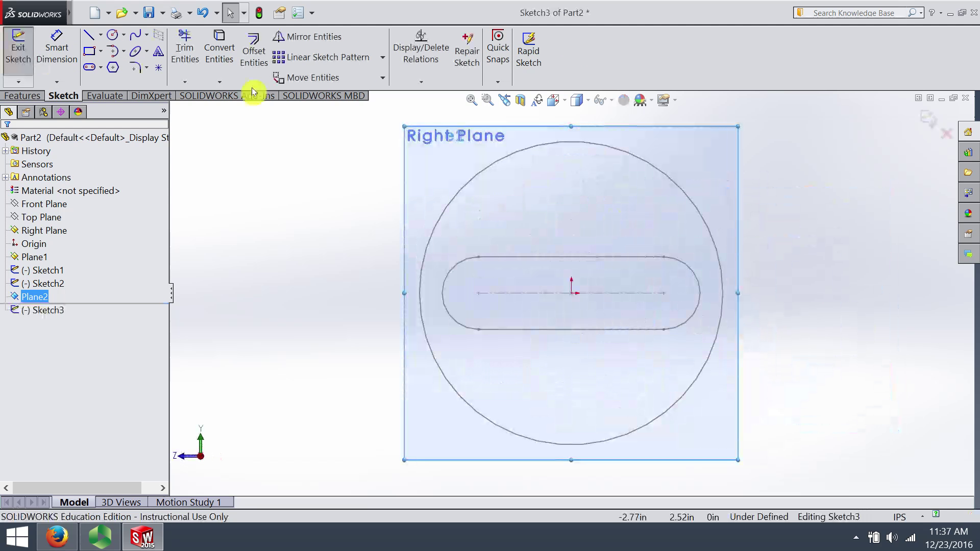
{"action": "left_click", "coordinate": [112, 37]}
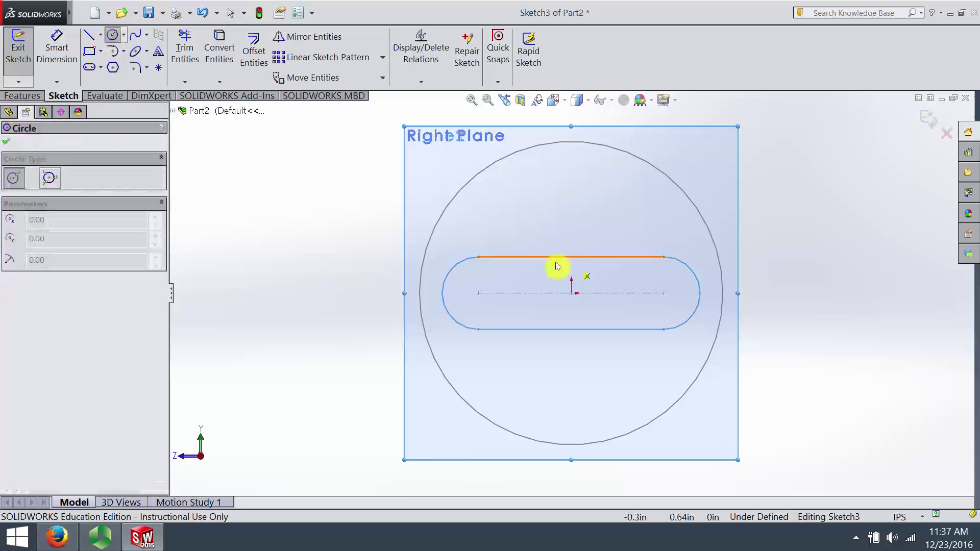
{"action": "left_click", "coordinate": [571, 294]}
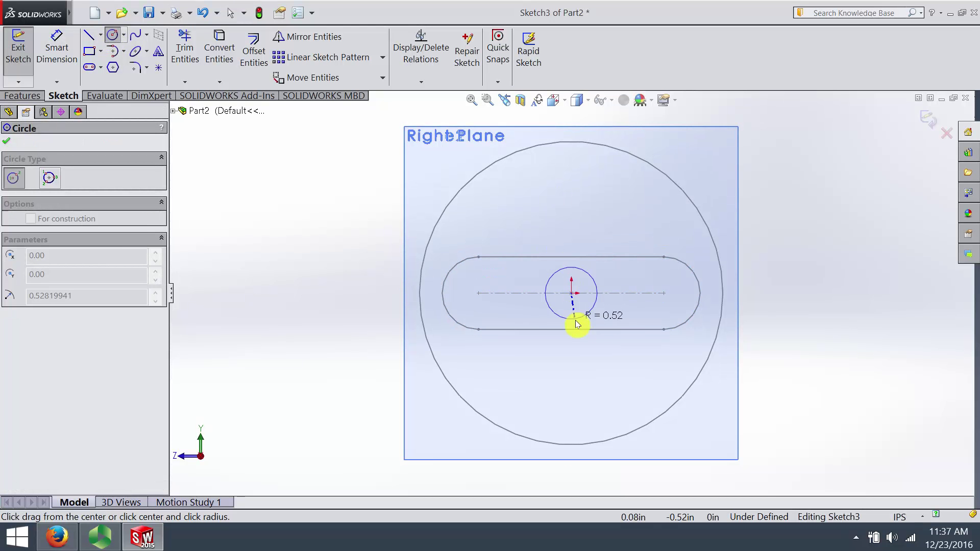
{"action": "left_click", "coordinate": [567, 358]}
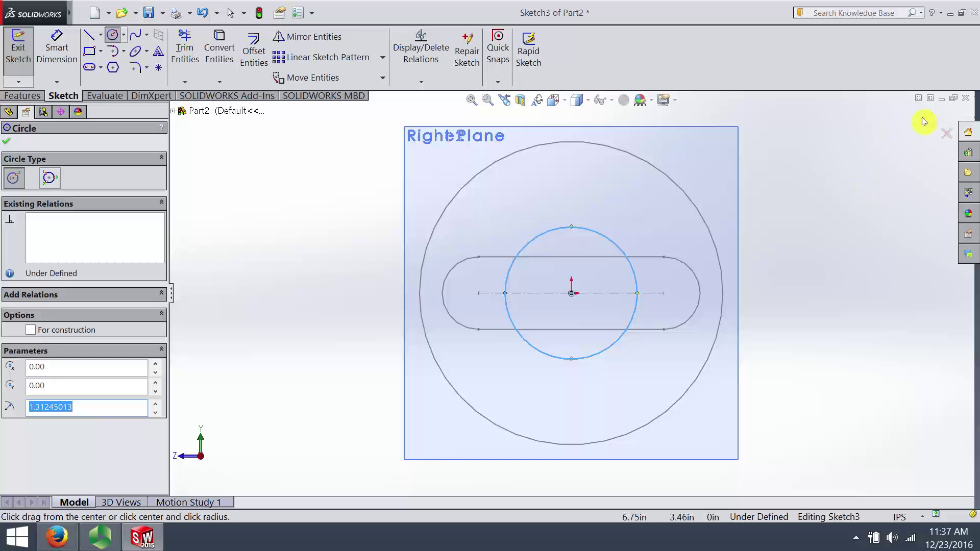
{"action": "left_click", "coordinate": [927, 119]}
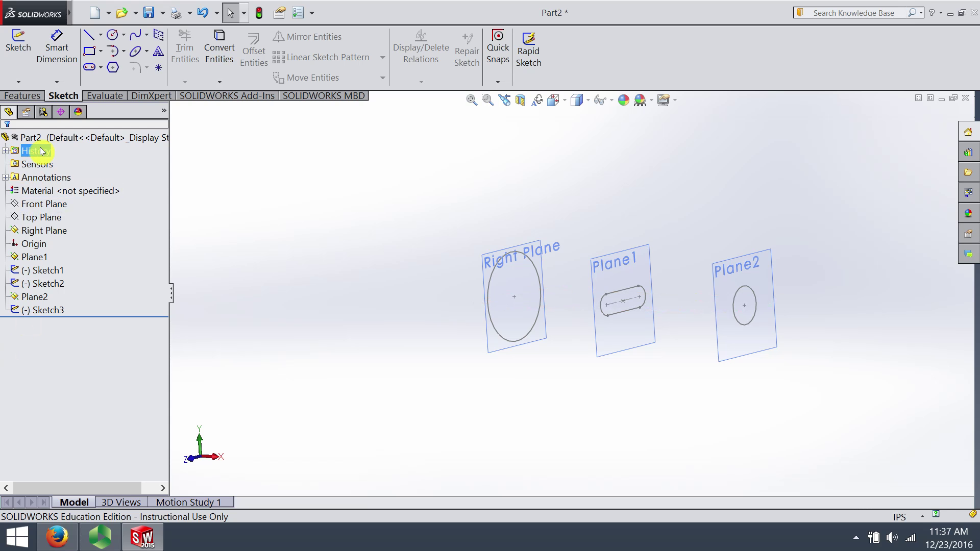
Step: Create a lofted boss through the circle on the Right Plane, the slot on Plane1 and the smaller circle on Plane2
{"action": "left_click", "coordinate": [35, 93]}
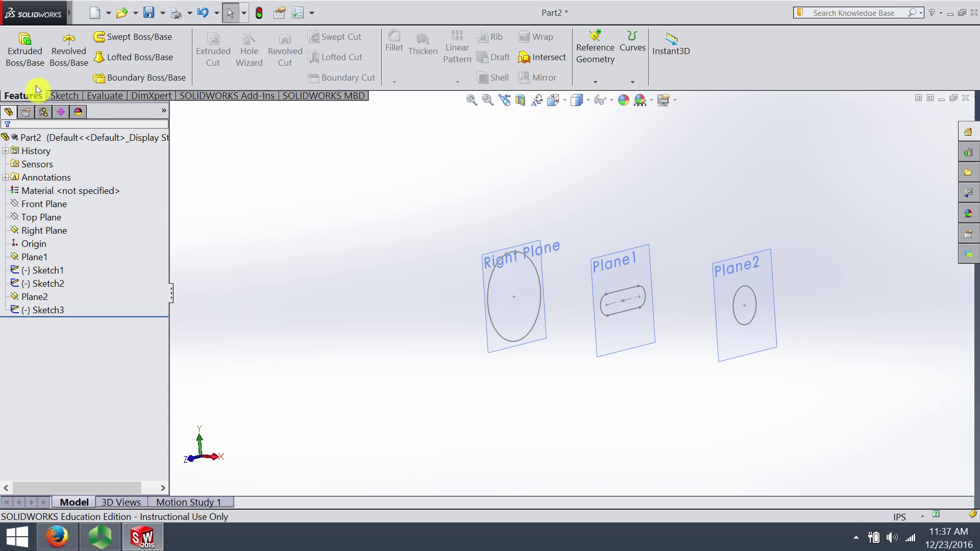
{"action": "left_click", "coordinate": [135, 58]}
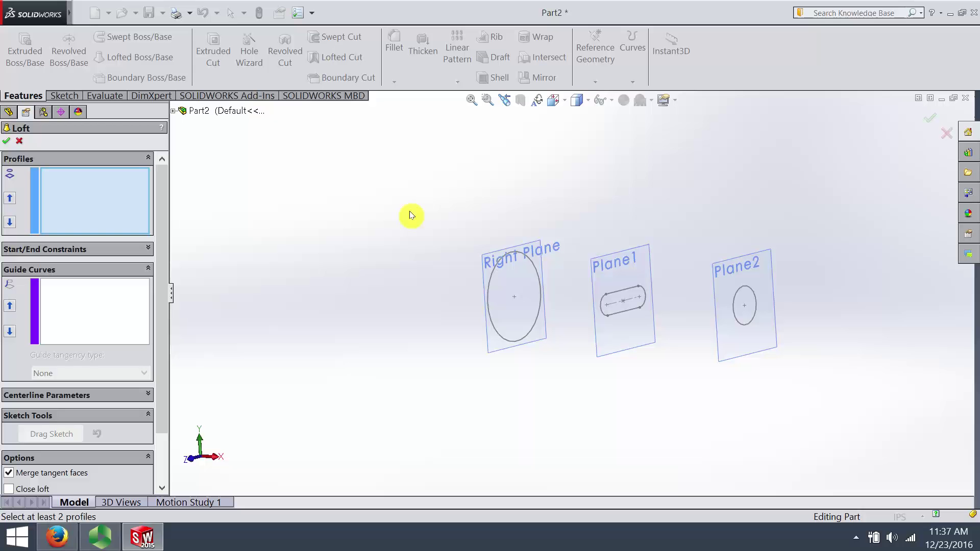
{"action": "left_click", "coordinate": [494, 271]}
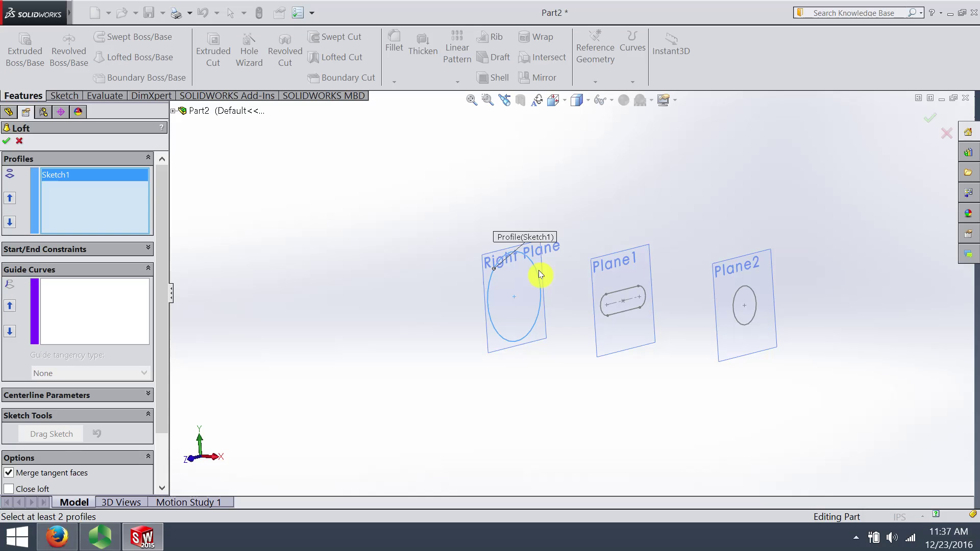
{"action": "left_click", "coordinate": [606, 295]}
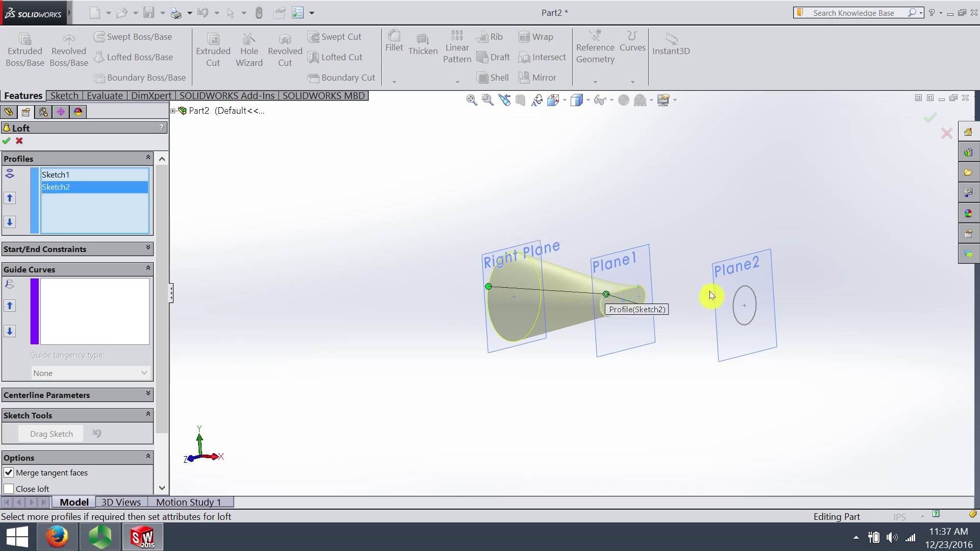
{"action": "left_click", "coordinate": [740, 301]}
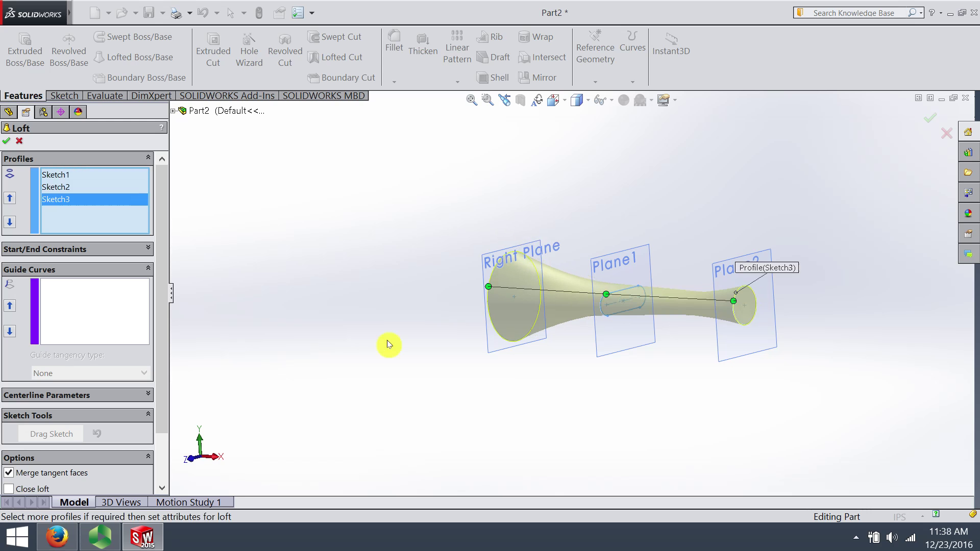
{"action": "mouse_move", "coordinate": [390, 343]}
{"action": "middle_mouse_down"}
{"action": "mouse_move", "coordinate": [407, 479]}
{"action": "mouse_move", "coordinate": [366, 477]}
{"action": "mouse_move", "coordinate": [389, 400]}
{"action": "middle_mouse_up"}
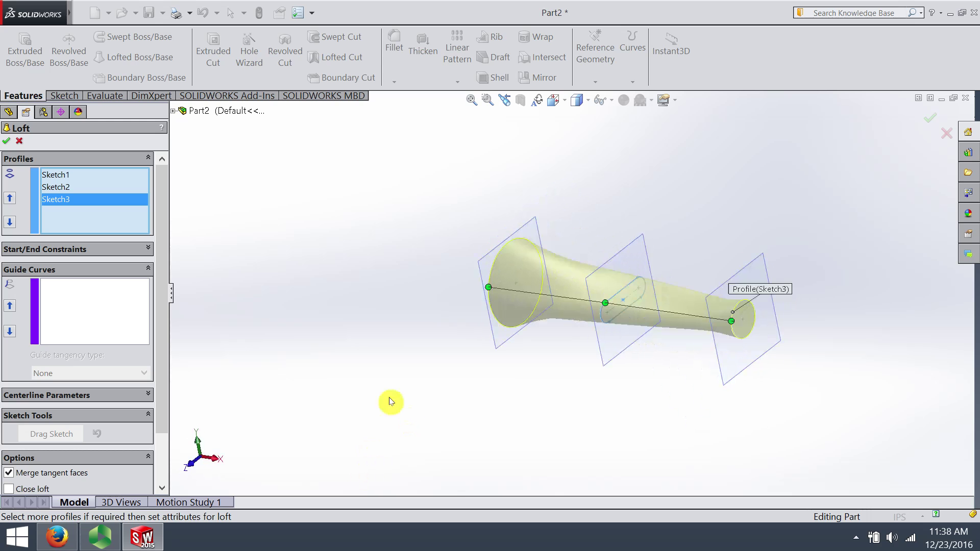
{"action": "left_click", "coordinate": [7, 142]}
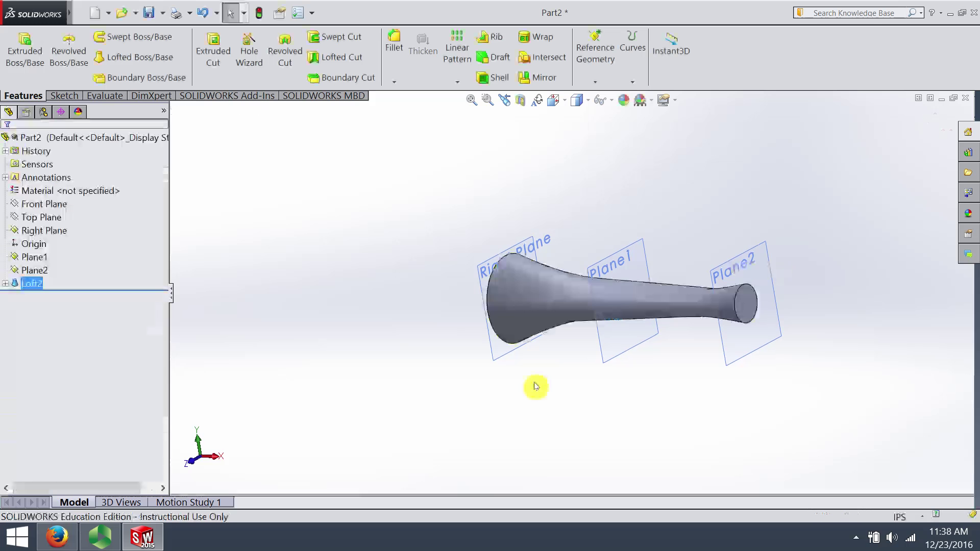
Step: Open the loft's slot sketch for editing and view it normal to its plane
{"action": "middle_click_drag", "start_coordinate": [709, 305], "coordinate": [623, 372]}
{"action": "scroll", "coordinate": [554, 329], "scroll_direction": "down", "scroll_amount": 3}
{"action": "scroll", "coordinate": [553, 358], "scroll_direction": "up", "scroll_amount": 3}
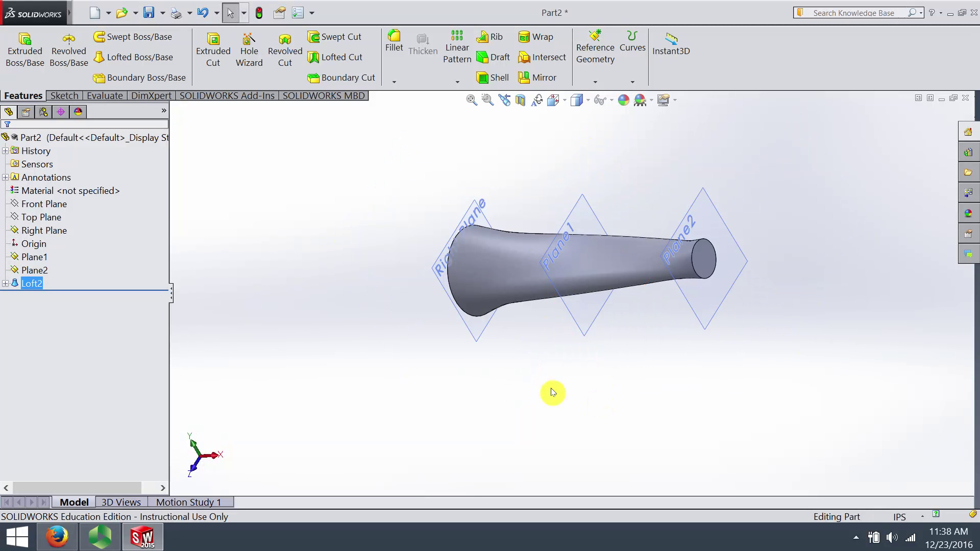
{"action": "middle_click_drag", "start_coordinate": [476, 370], "coordinate": [651, 382]}
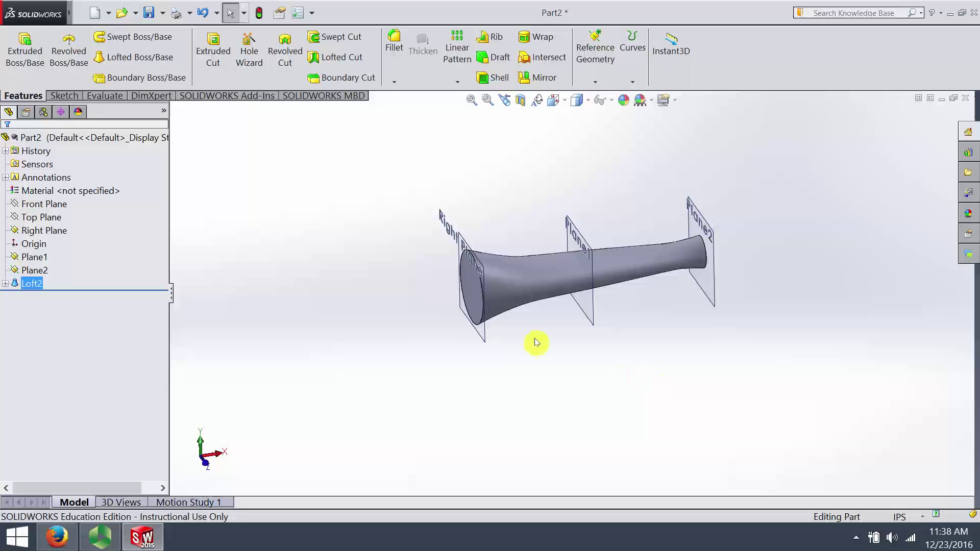
{"action": "scroll", "coordinate": [590, 388], "scroll_direction": "down", "scroll_amount": 2}
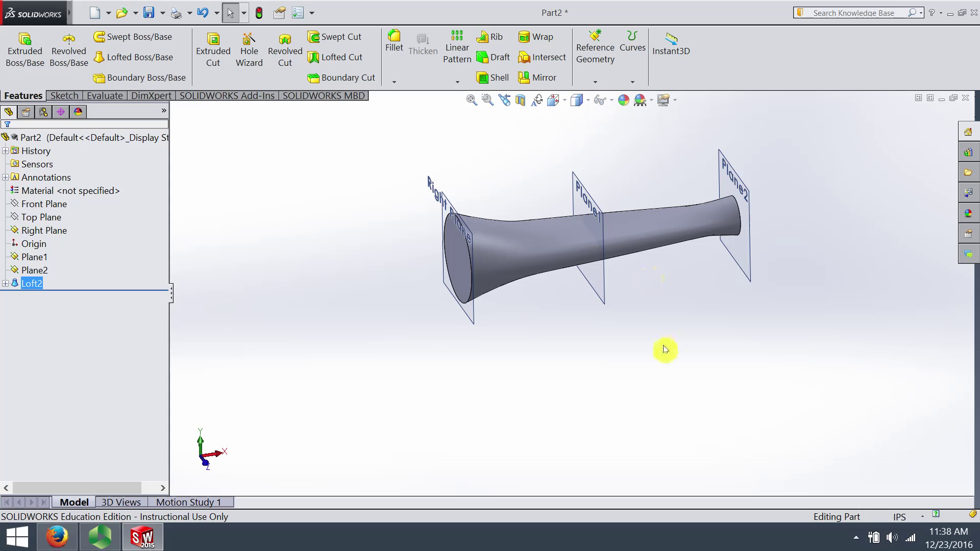
{"action": "middle_click_drag", "start_coordinate": [665, 349], "coordinate": [642, 353]}
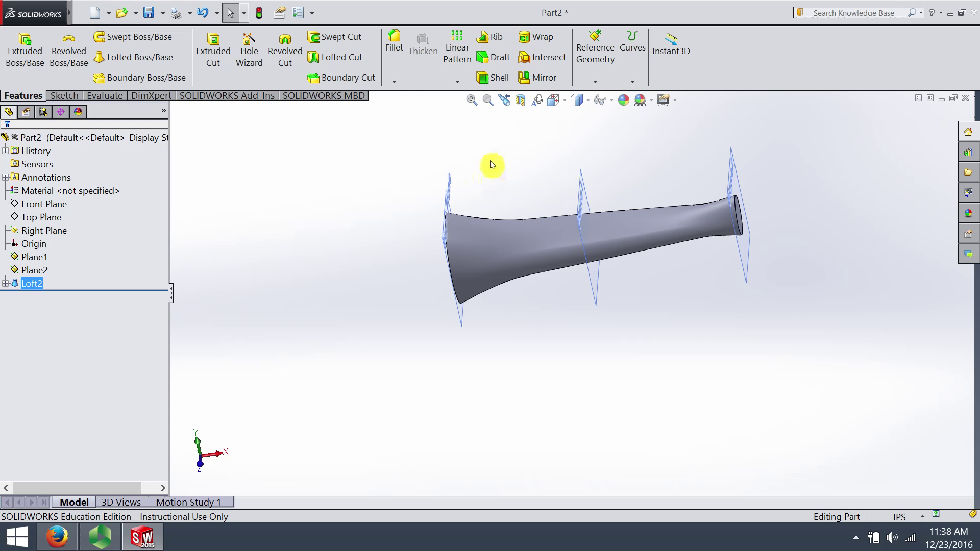
{"action": "left_click", "coordinate": [5, 283]}
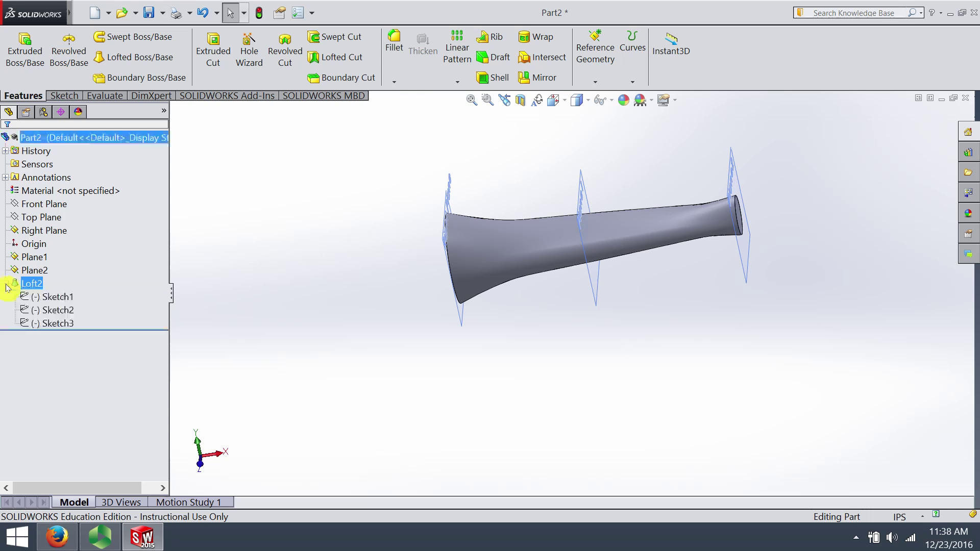
{"action": "right_click", "coordinate": [54, 310]}
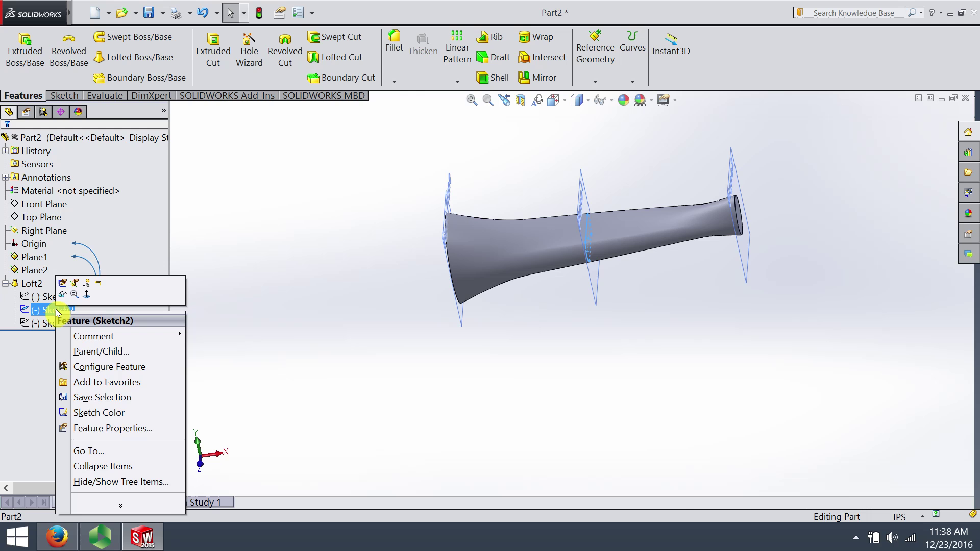
{"action": "left_click", "coordinate": [63, 284]}
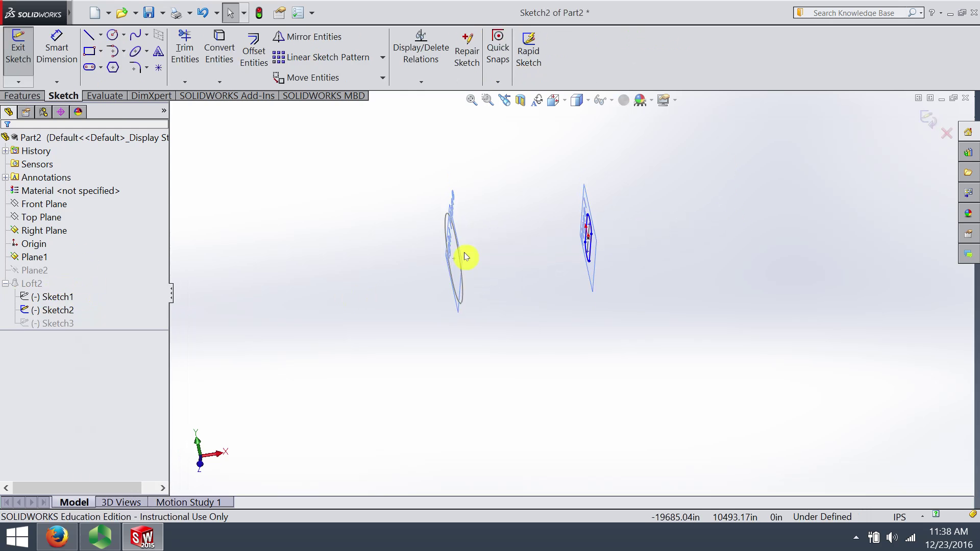
{"action": "key", "text": "space"}
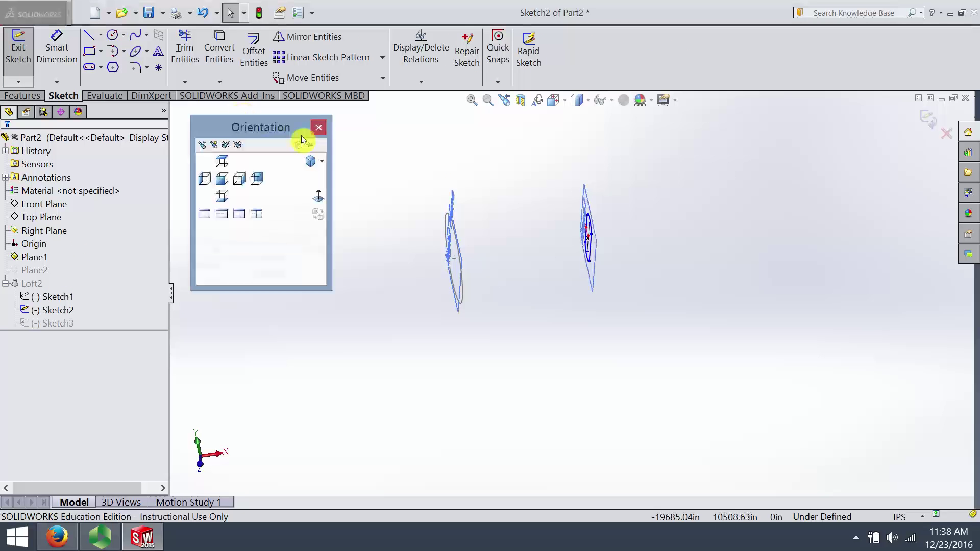
{"action": "left_click", "coordinate": [318, 196]}
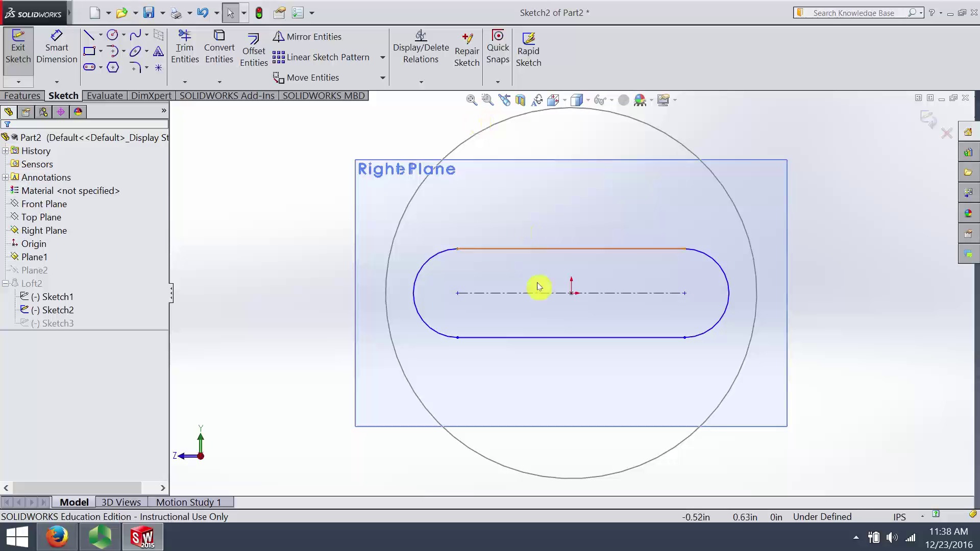
Step: Remove the slot's coincident relations to the origin, move its centre about 1.25 in straight above the origin, and exit the sketch
{"action": "left_click", "coordinate": [571, 298]}
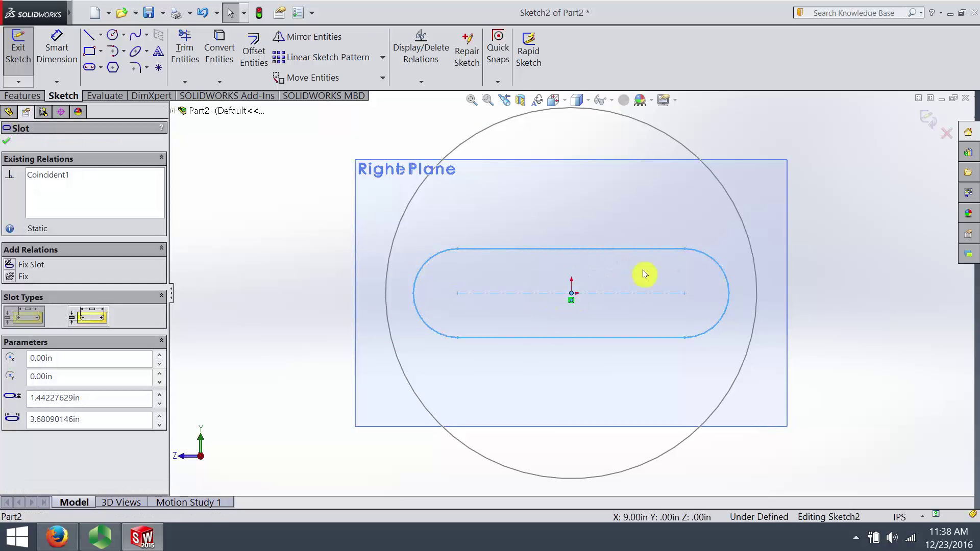
{"action": "key", "text": "Escape"}
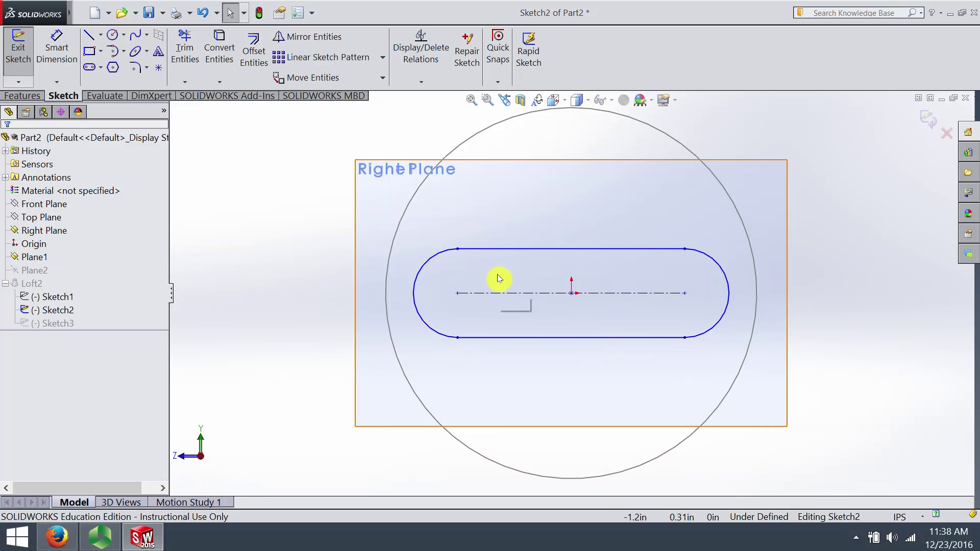
{"action": "left_click", "coordinate": [546, 295]}
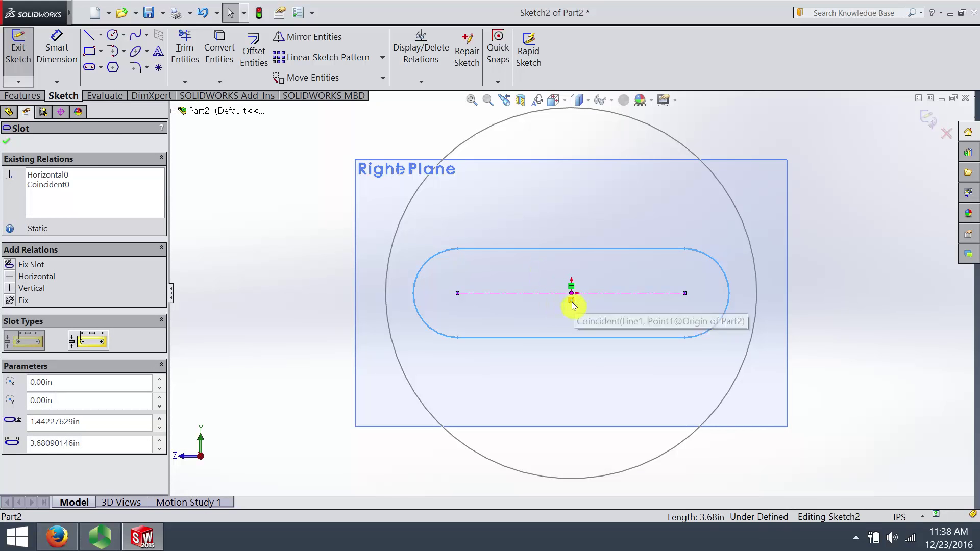
{"action": "key", "text": "Escape"}
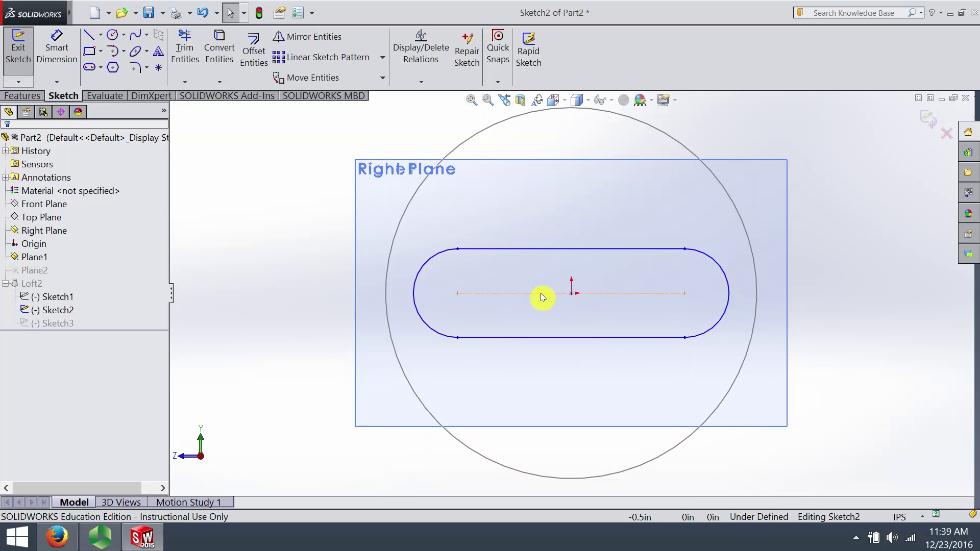
{"action": "mouse_move", "coordinate": [546, 295]}
{"action": "left_mouse_down"}
{"action": "mouse_move", "coordinate": [533, 229]}
{"action": "mouse_move", "coordinate": [480, 222]}
{"action": "mouse_move", "coordinate": [518, 217]}
{"action": "left_mouse_up"}
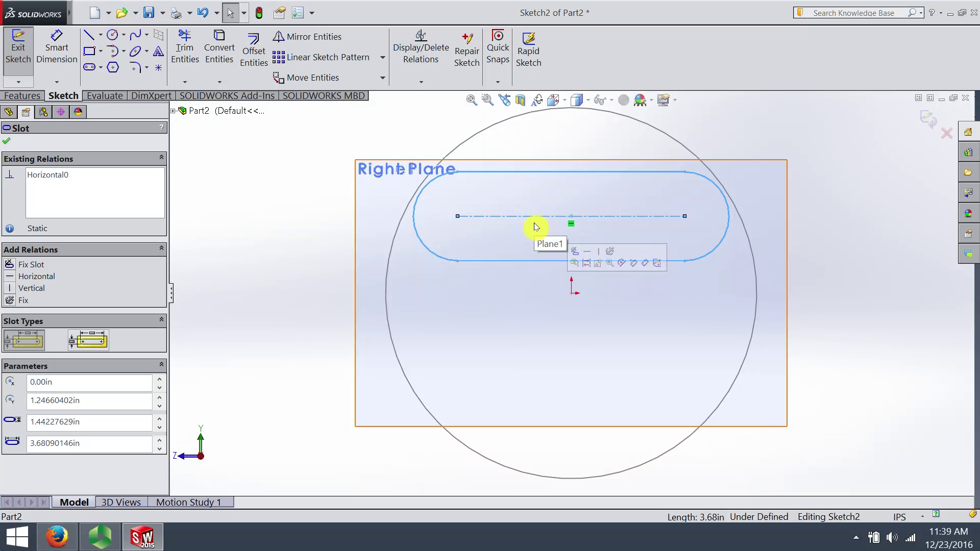
{"action": "left_click", "coordinate": [925, 119]}
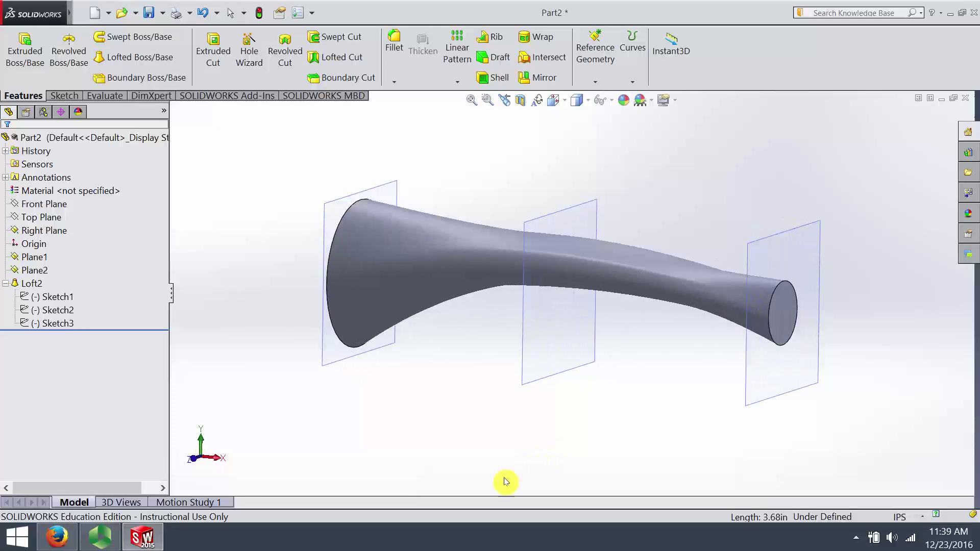
{"action": "middle_click_drag", "start_coordinate": [505, 482], "coordinate": [551, 291]}
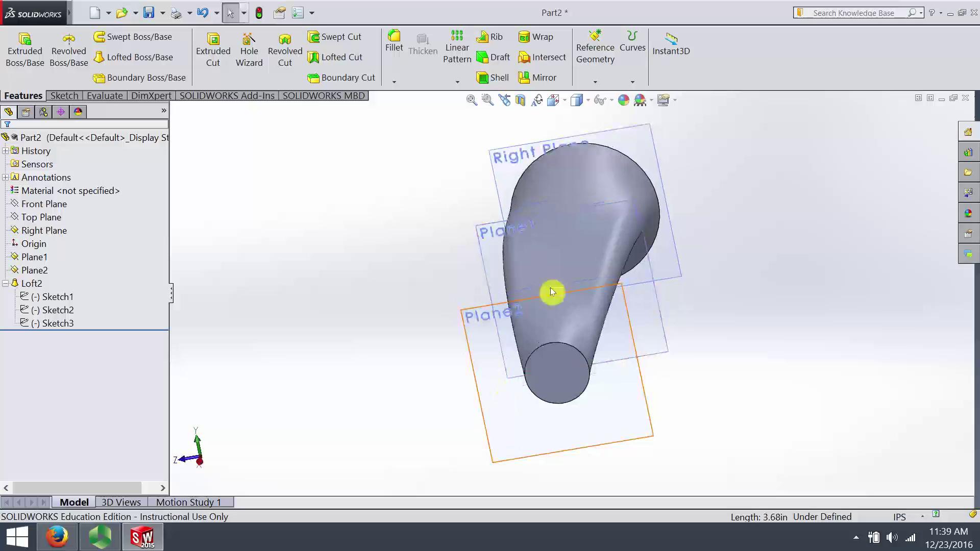
{"action": "middle_click_drag", "start_coordinate": [466, 280], "coordinate": [446, 389]}
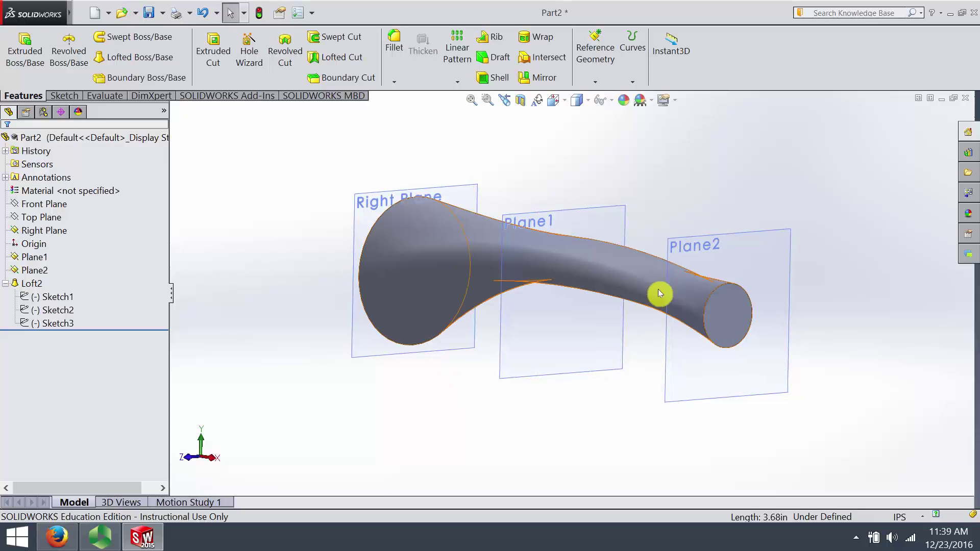
{"action": "left_click", "coordinate": [26, 284]}
{"action": "left_click", "coordinate": [62, 308]}
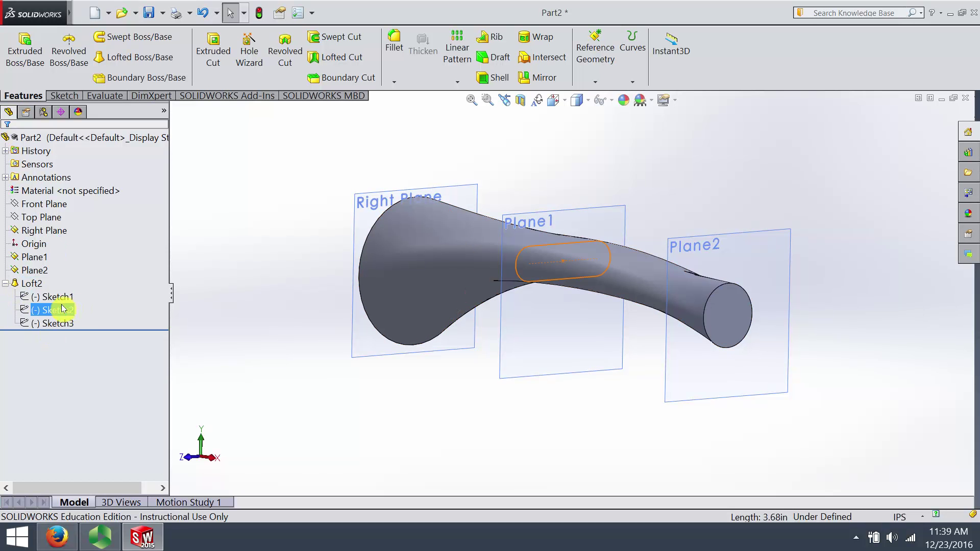
{"action": "right_click", "coordinate": [62, 308]}
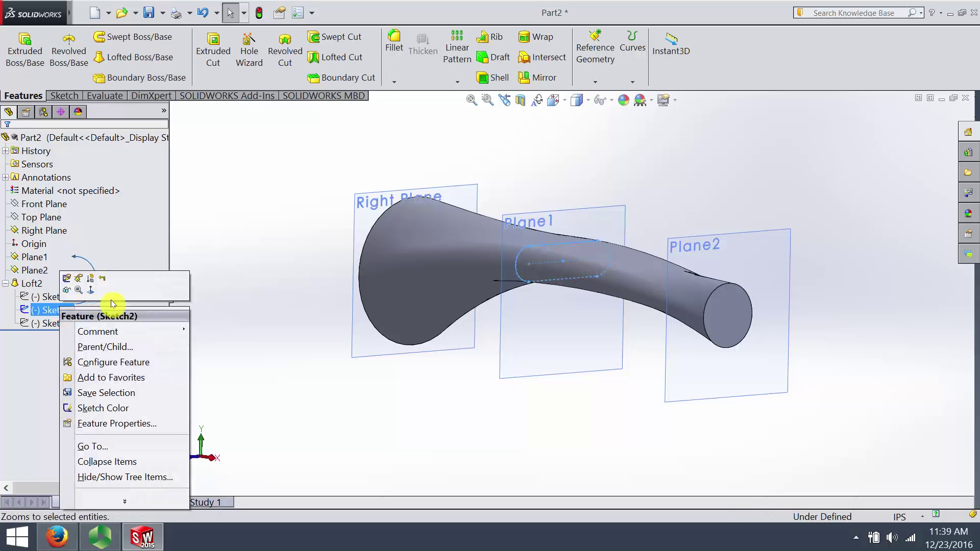
{"action": "left_click", "coordinate": [291, 300]}
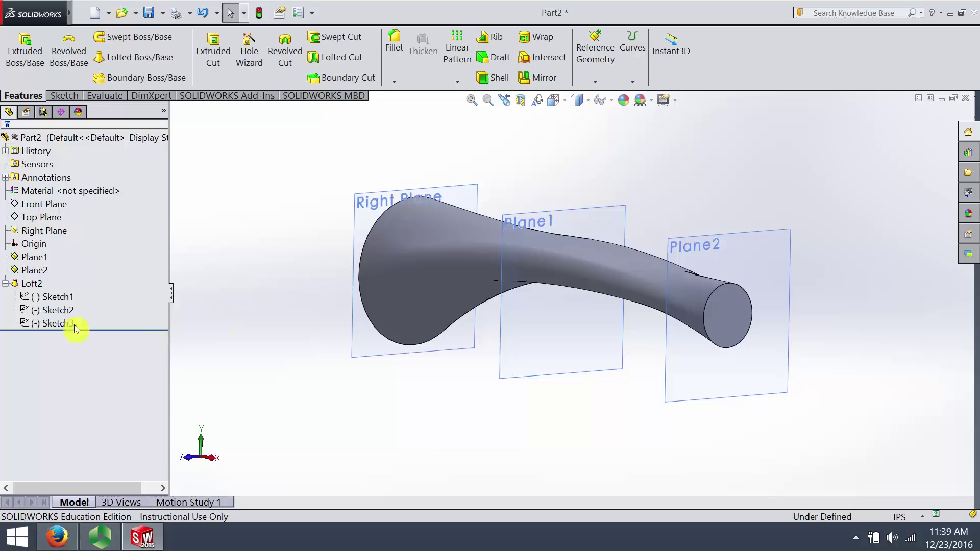
Step: Open the sketch of the loft's small end circle for editing and view it normal to its plane
{"action": "left_click", "coordinate": [59, 310]}
{"action": "left_click", "coordinate": [56, 297]}
{"action": "left_click", "coordinate": [54, 324]}
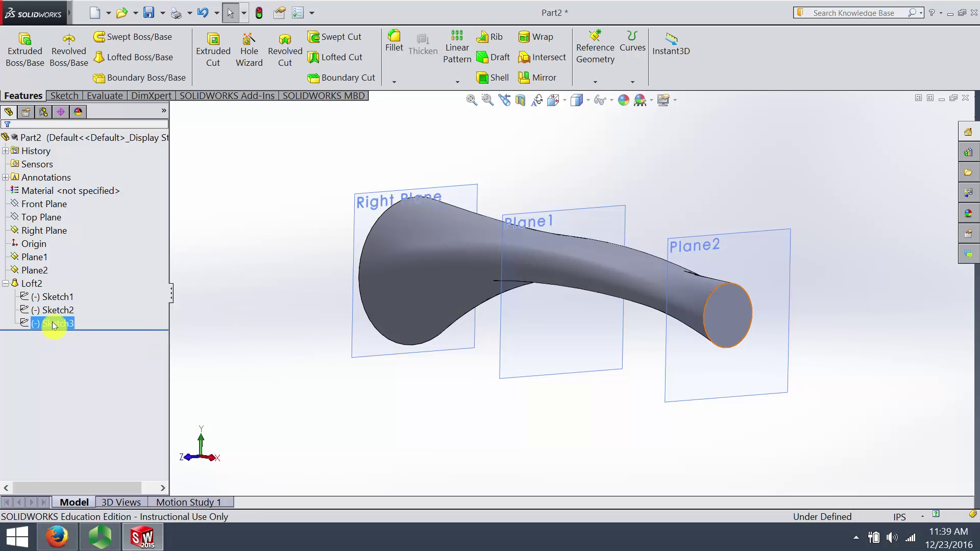
{"action": "right_click", "coordinate": [54, 324]}
{"action": "left_click", "coordinate": [57, 294]}
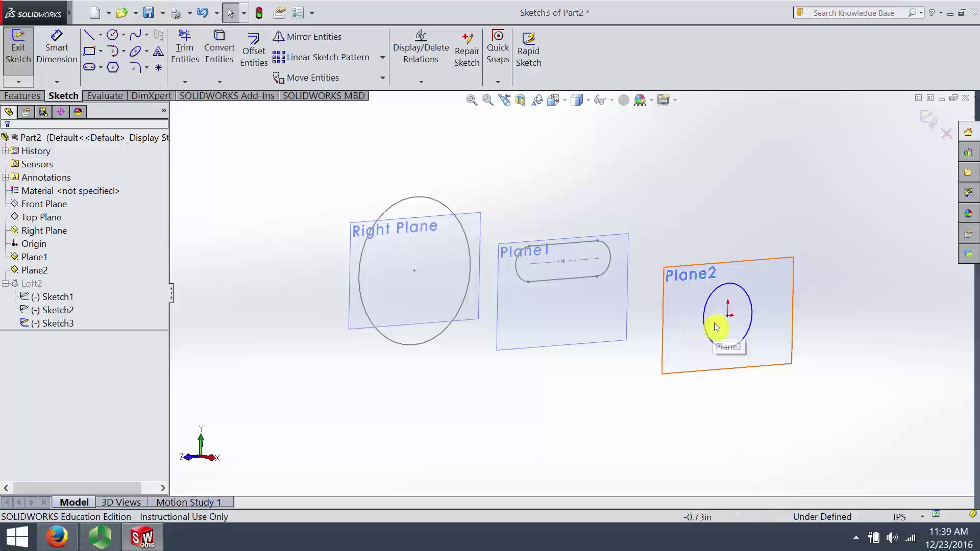
{"action": "key", "text": "space"}
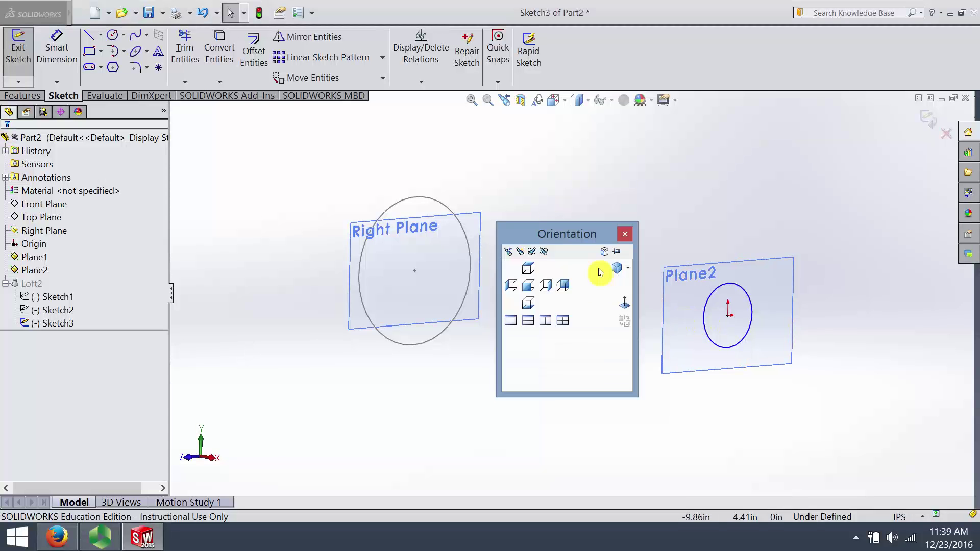
{"action": "left_click", "coordinate": [624, 302]}
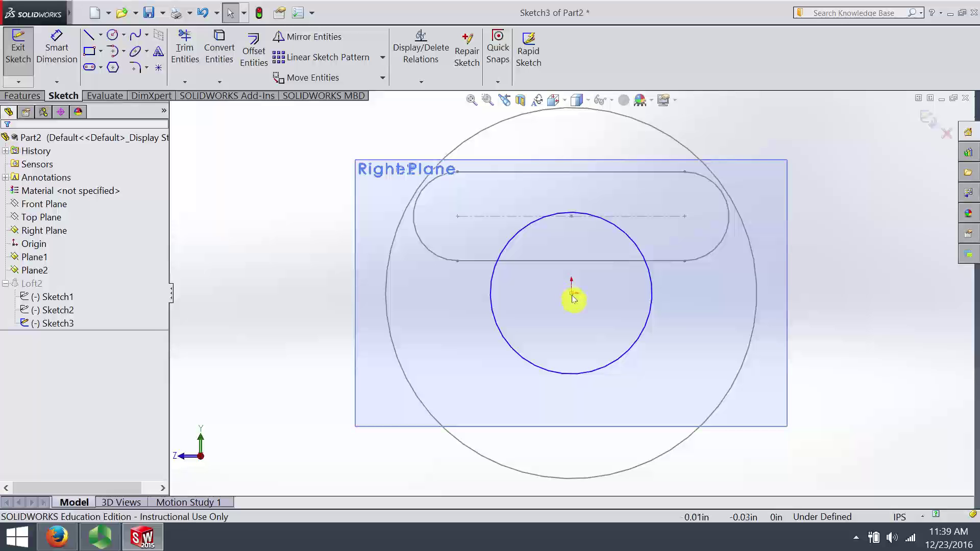
Step: Free the small circle's centre from the origin, move it to about X -3.35, Y -1.58 in, and exit the sketch to rebuild the loft
{"action": "left_click_drag", "start_coordinate": [573, 299], "coordinate": [581, 305]}
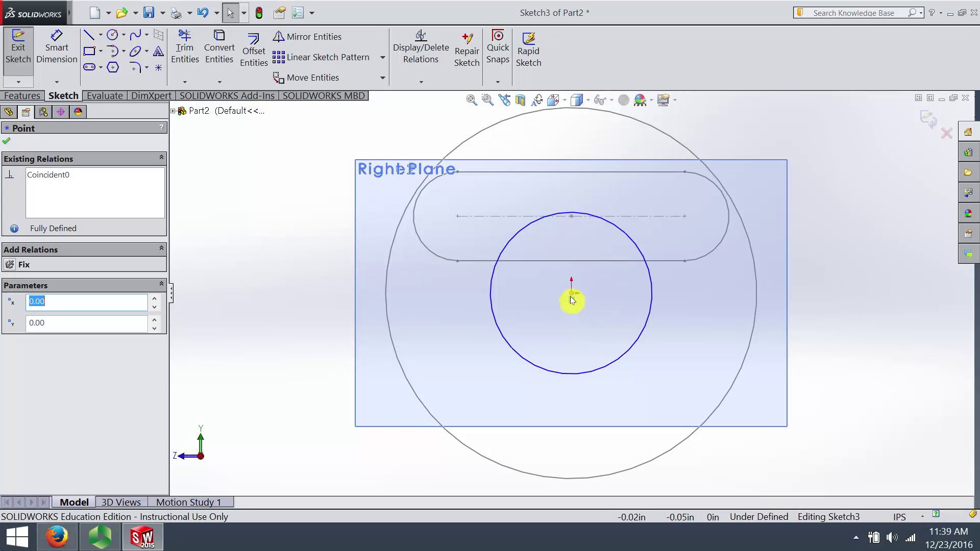
{"action": "left_click", "coordinate": [571, 300]}
{"action": "left_click_drag", "start_coordinate": [571, 299], "coordinate": [364, 393]}
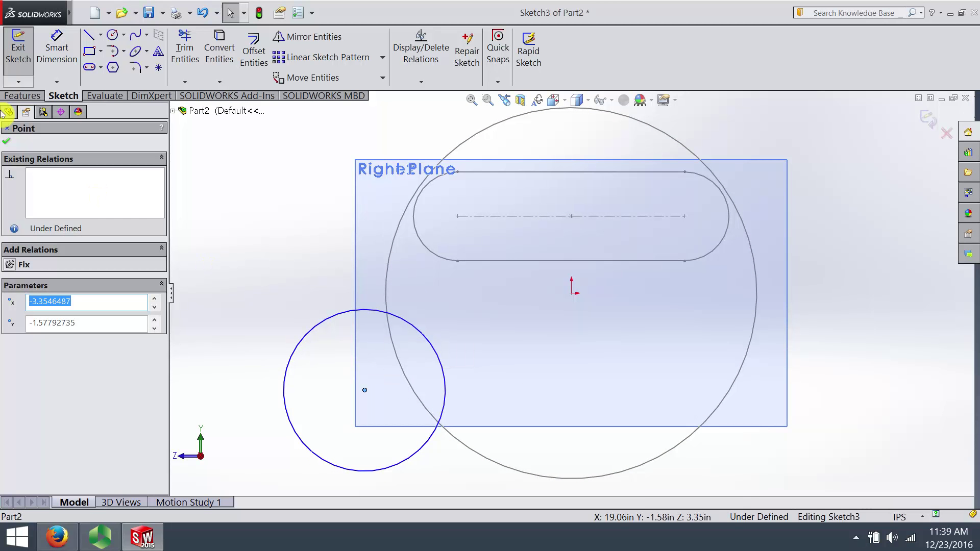
{"action": "left_click", "coordinate": [10, 142]}
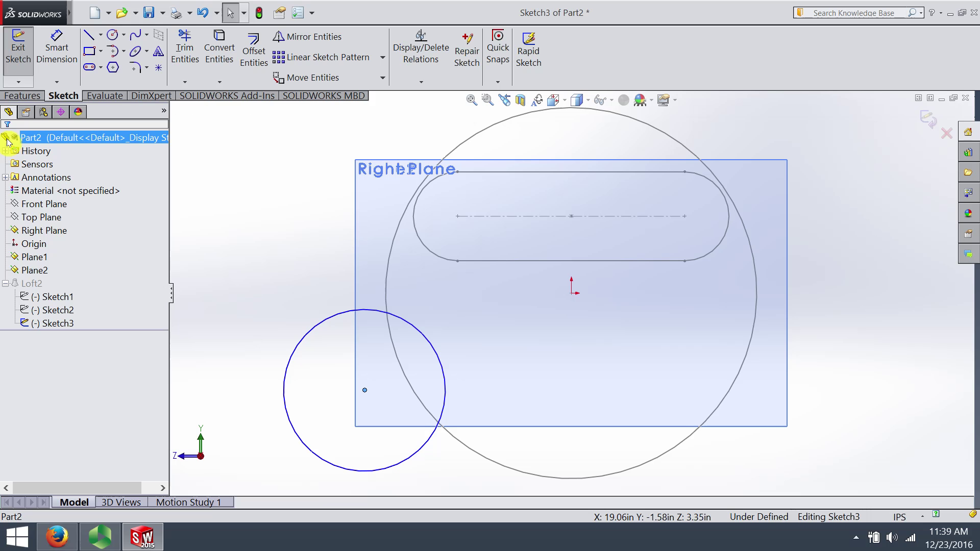
{"action": "left_click", "coordinate": [926, 121]}
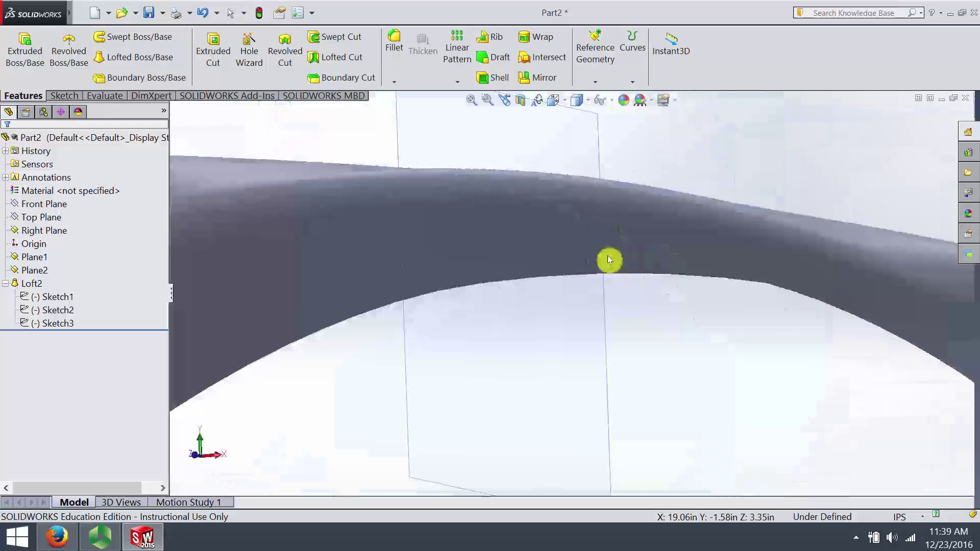
{"action": "scroll", "coordinate": [608, 261], "scroll_direction": "up", "scroll_amount": 5}
{"action": "middle_click_drag", "start_coordinate": [620, 284], "coordinate": [606, 322]}
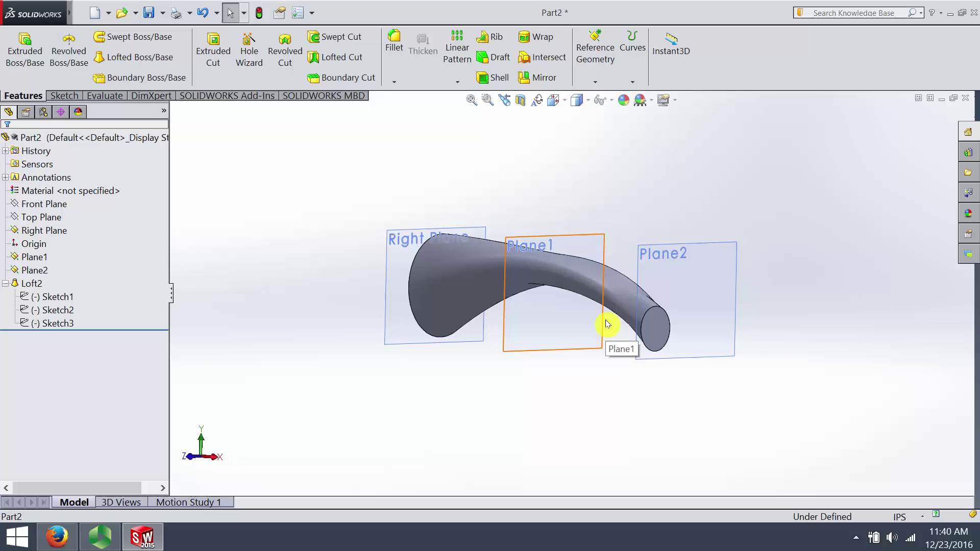
{"action": "middle_click_drag", "start_coordinate": [606, 319], "coordinate": [513, 296]}
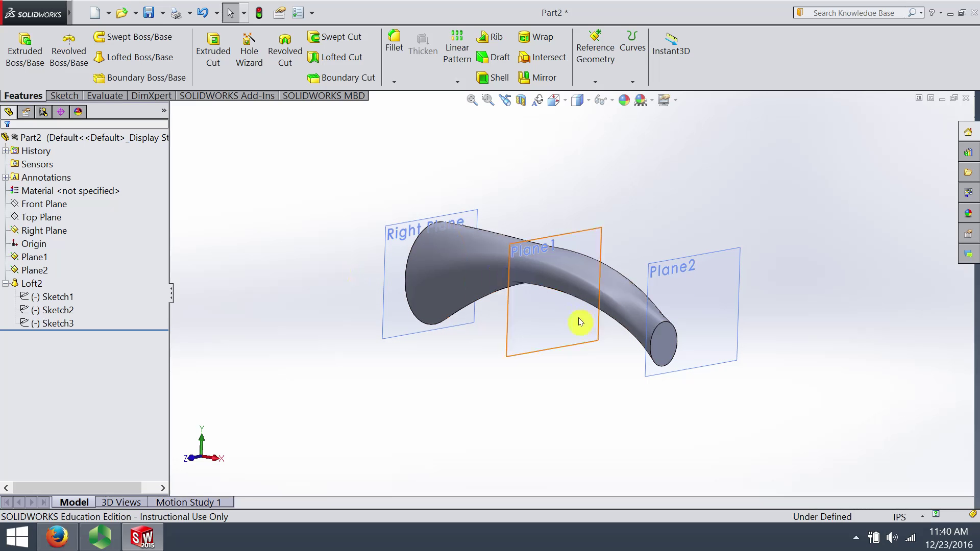
{"action": "middle_click_drag", "start_coordinate": [581, 322], "coordinate": [540, 407]}
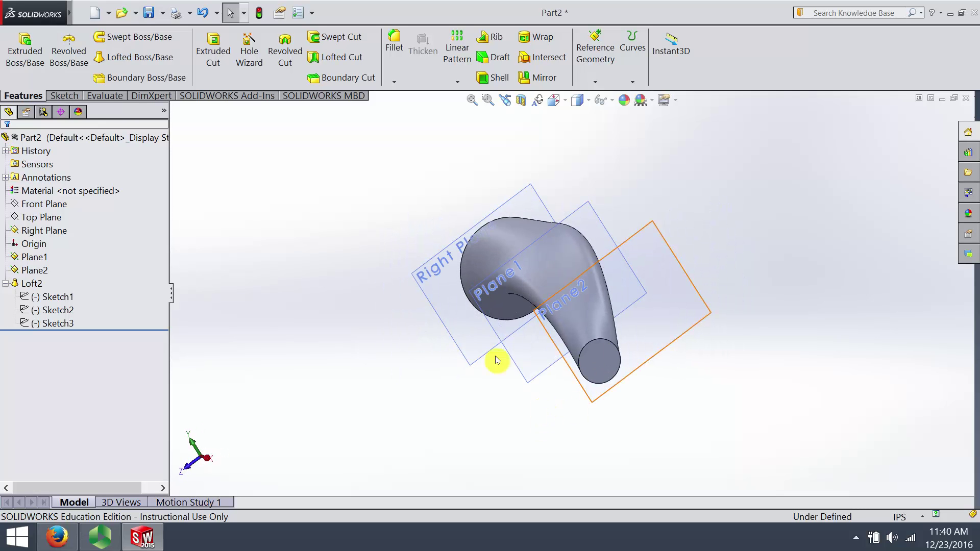